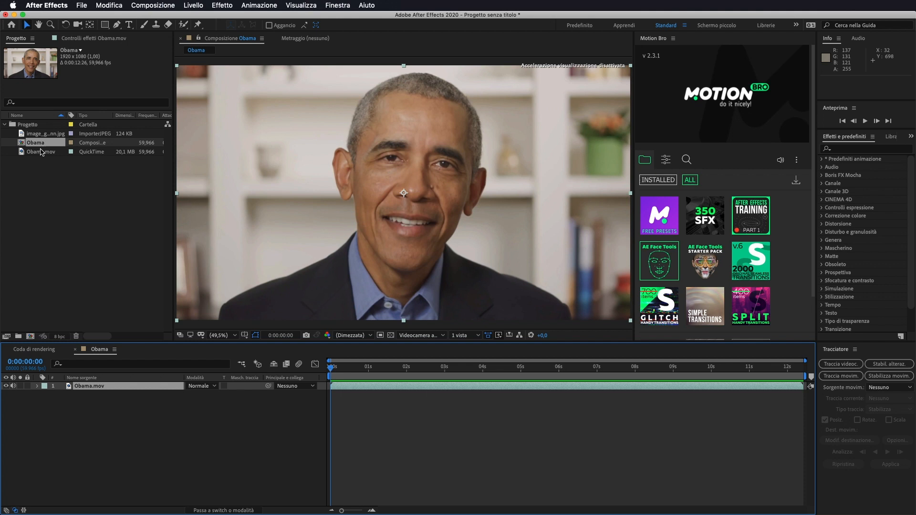
# View the image_gallery_willSmith_wenn.jpg footage, and return to the Obama composition with the Obama.mov layer selected.
pyautogui.moveTo(332, 368)
pyautogui.mouseDown()
pyautogui.moveTo(470, 371)
pyautogui.moveTo(331, 373)
pyautogui.mouseUp()
pyautogui.click(36, 135)
pyautogui.doubleClick(45, 135)
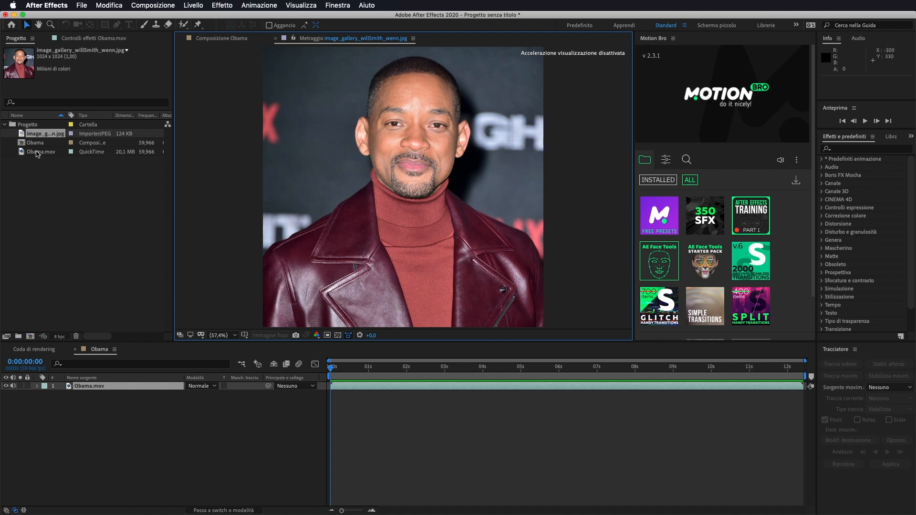
pyautogui.click(103, 385)
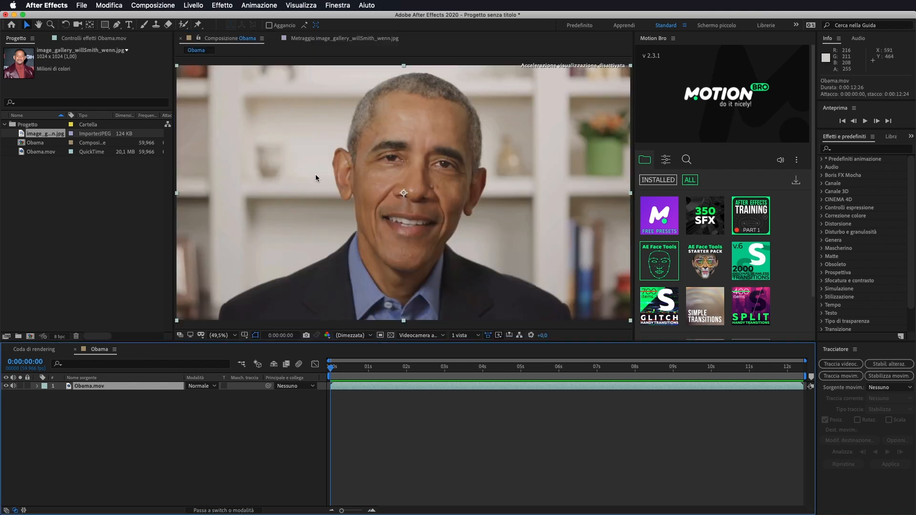
# Draw an elliptical mask around the face on the Obama.mov layer and shift it to centre it over the head.
pyautogui.click(105, 25)
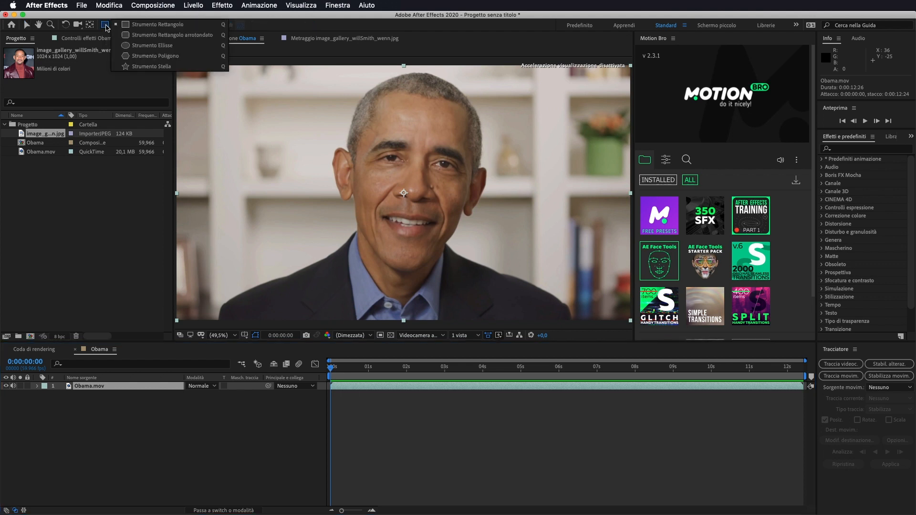
pyautogui.click(167, 46)
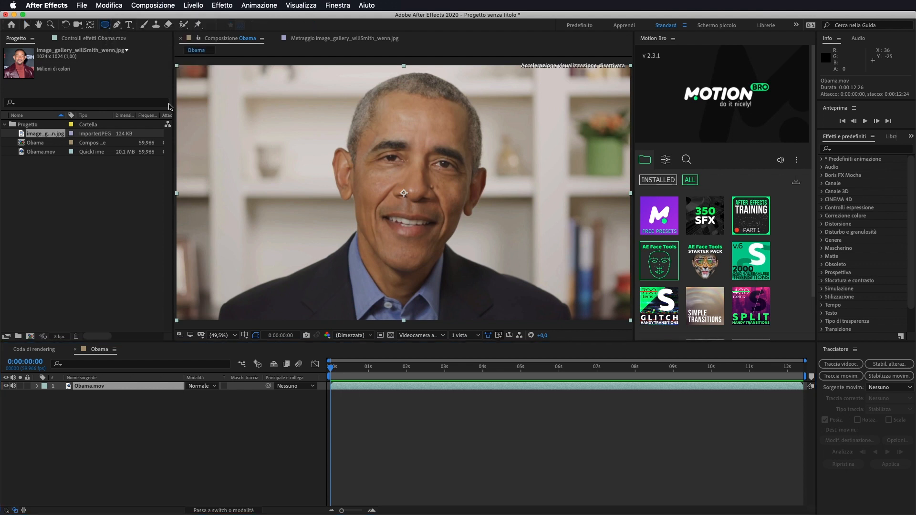
pyautogui.click(86, 387)
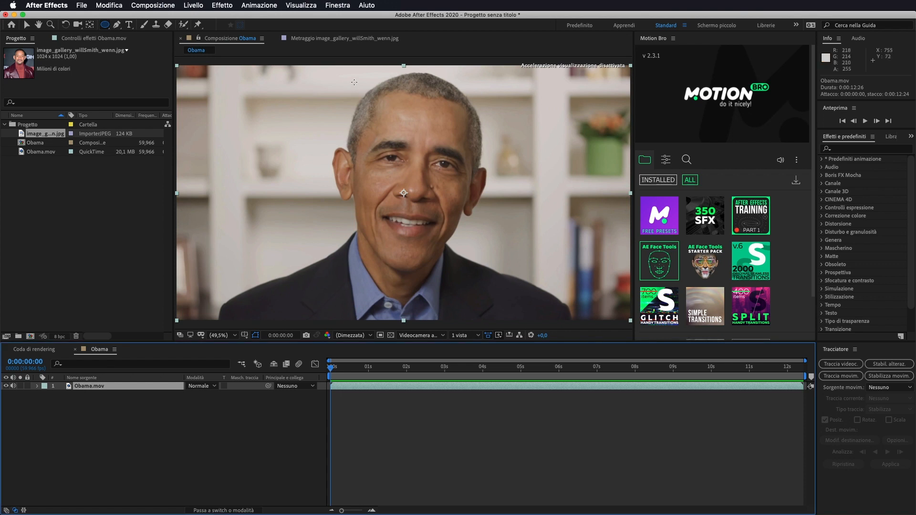
pyautogui.moveTo(351, 76); pyautogui.dragTo(496, 275)
pyautogui.press('v')
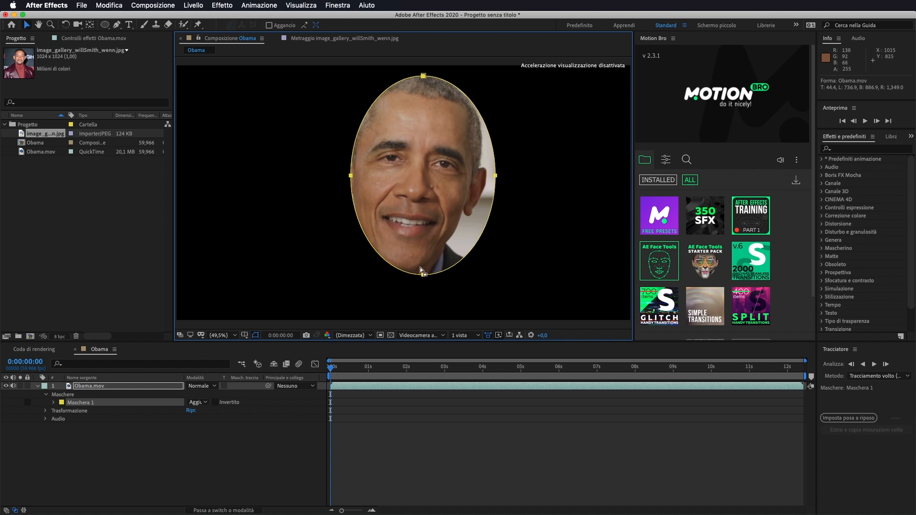
pyautogui.moveTo(424, 275); pyautogui.dragTo(413, 276)
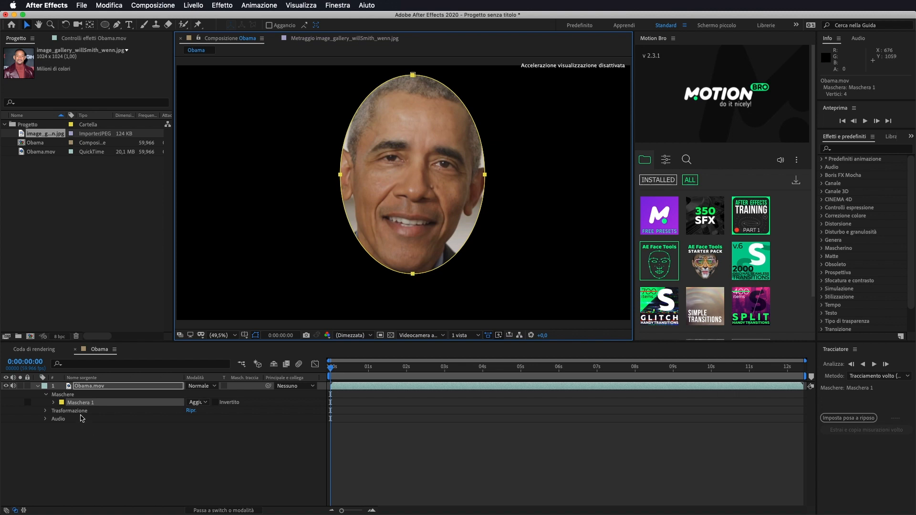
# Set the mode of Maschera 1 on Obama.mov to Nessuno.
pyautogui.click(109, 402)
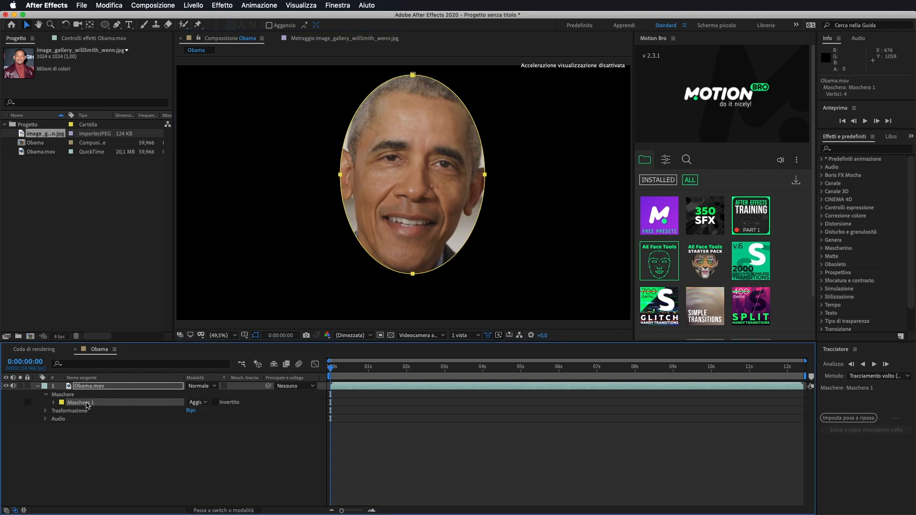
pyautogui.click(204, 403)
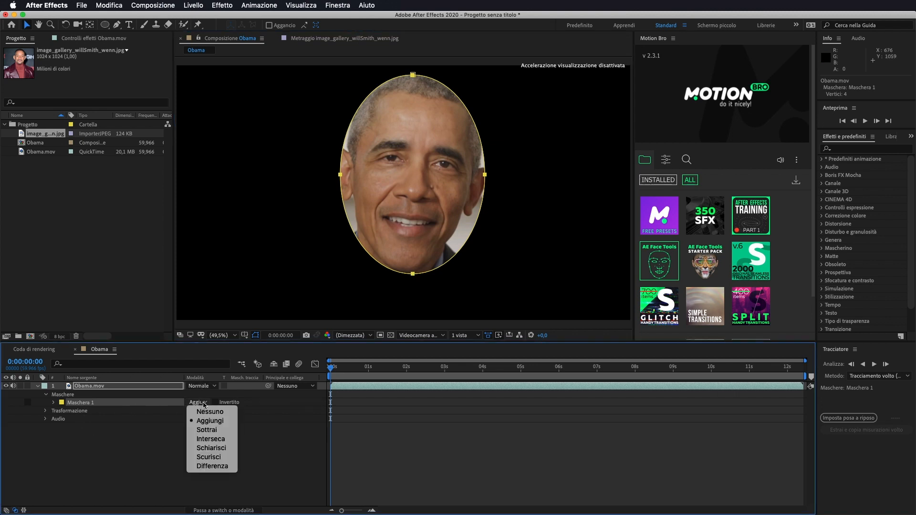
pyautogui.click(207, 412)
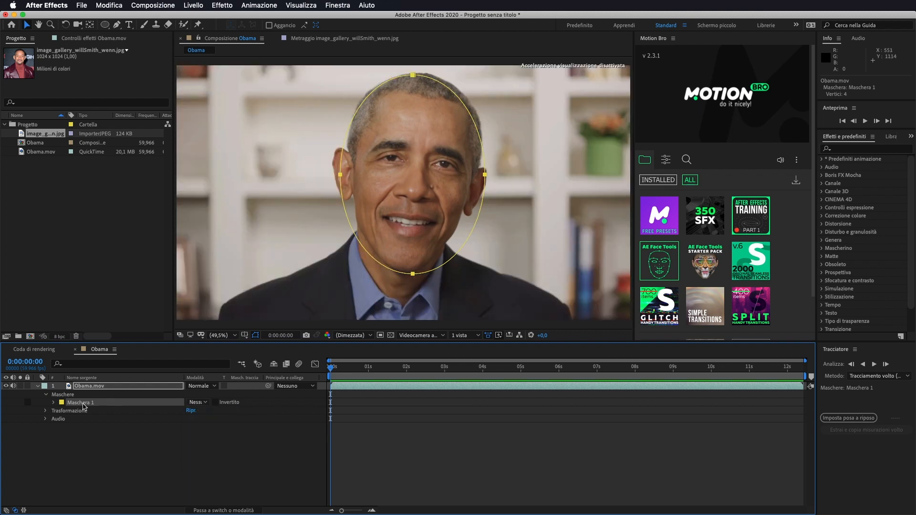
# Track Maschera 1 forward to 0:00:06:02 using the Tracciamento volto (particolari) method.
pyautogui.rightClick(83, 404)
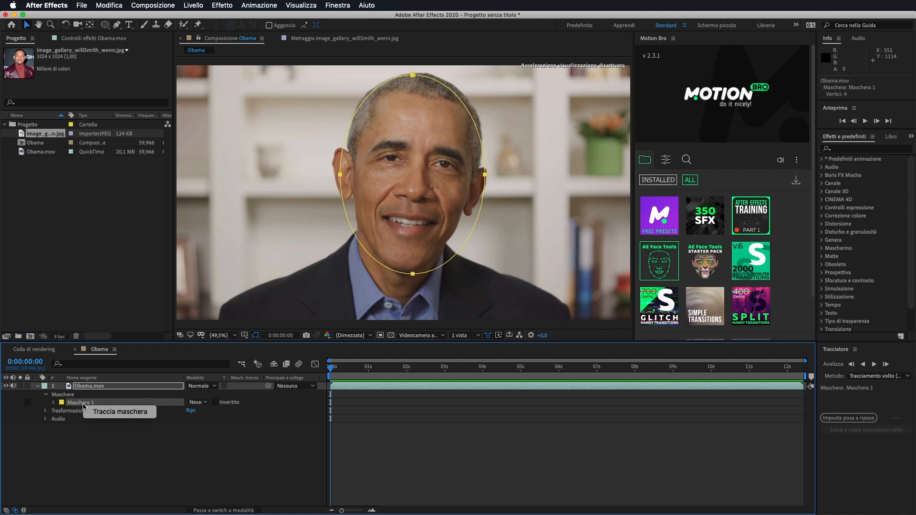
pyautogui.click(124, 414)
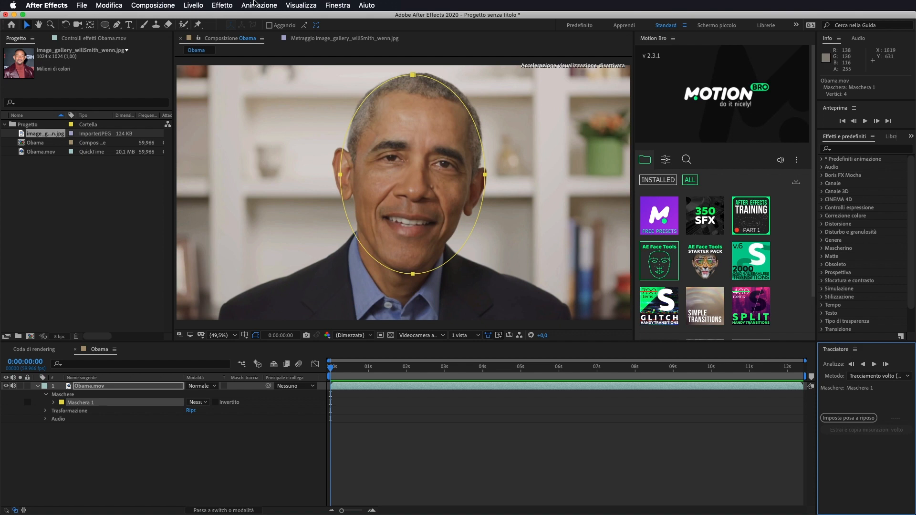
pyautogui.click(337, 5)
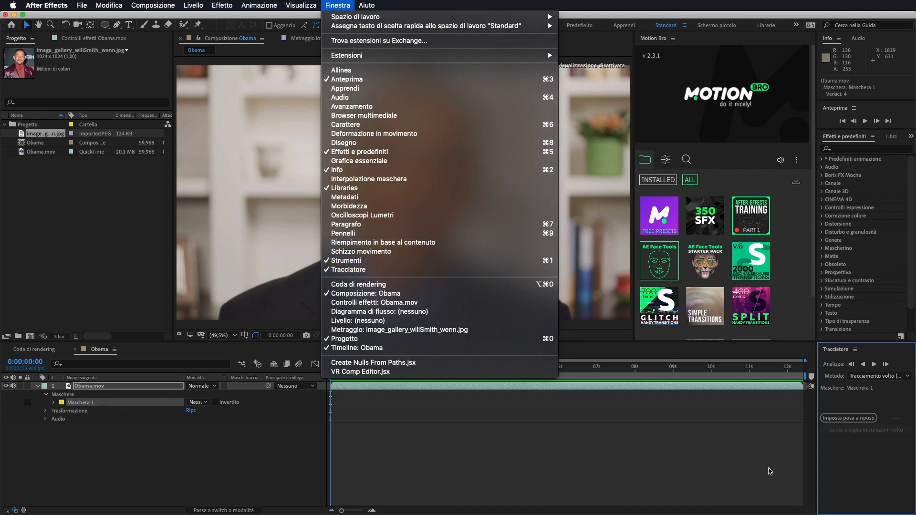
pyautogui.click(856, 446)
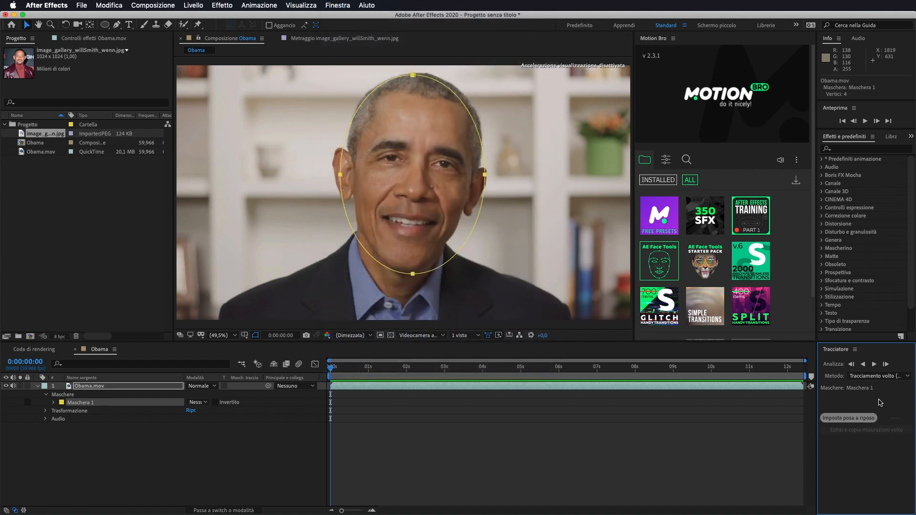
pyautogui.click(851, 351)
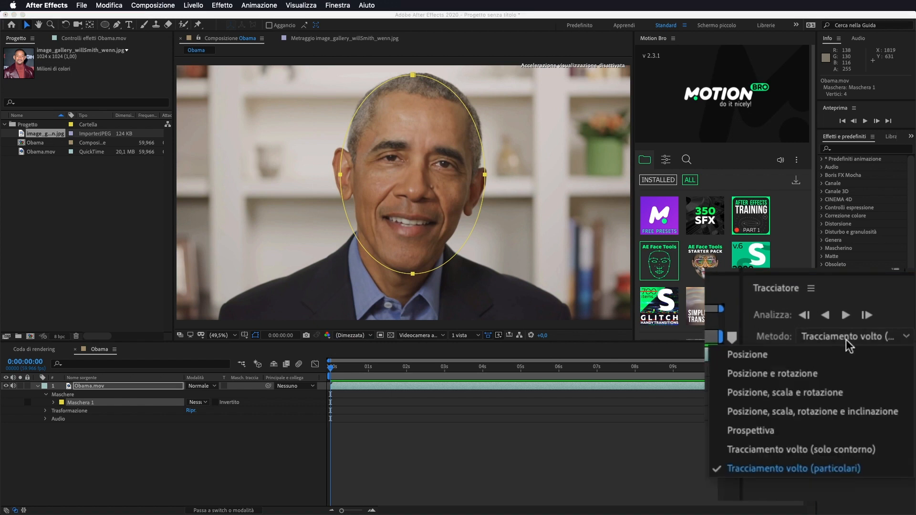
pyautogui.click(859, 469)
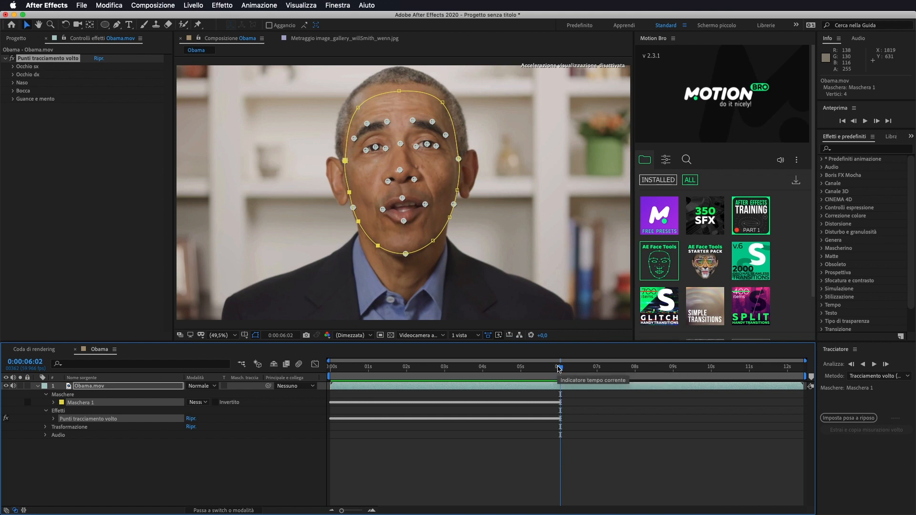
# Compare the tracked face with the Will Smith photo and set the rest pose at 0:00:04:48.
pyautogui.click(535, 371)
pyautogui.moveTo(533, 372); pyautogui.dragTo(514, 369)
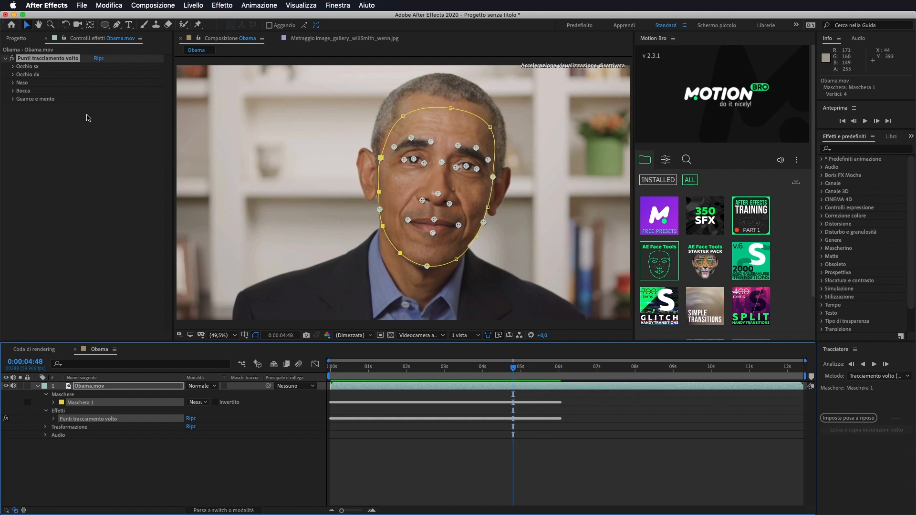
pyautogui.click(7, 37)
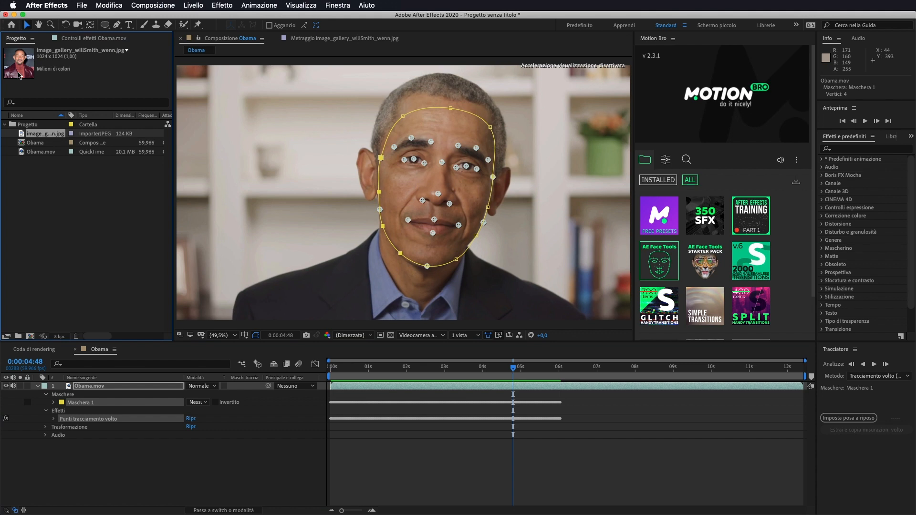
pyautogui.doubleClick(41, 136)
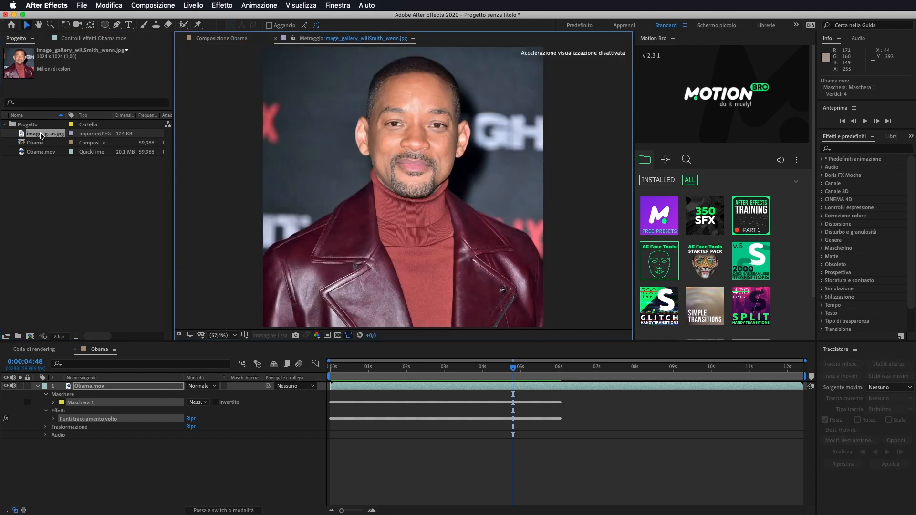
pyautogui.click(219, 39)
pyautogui.click(301, 39)
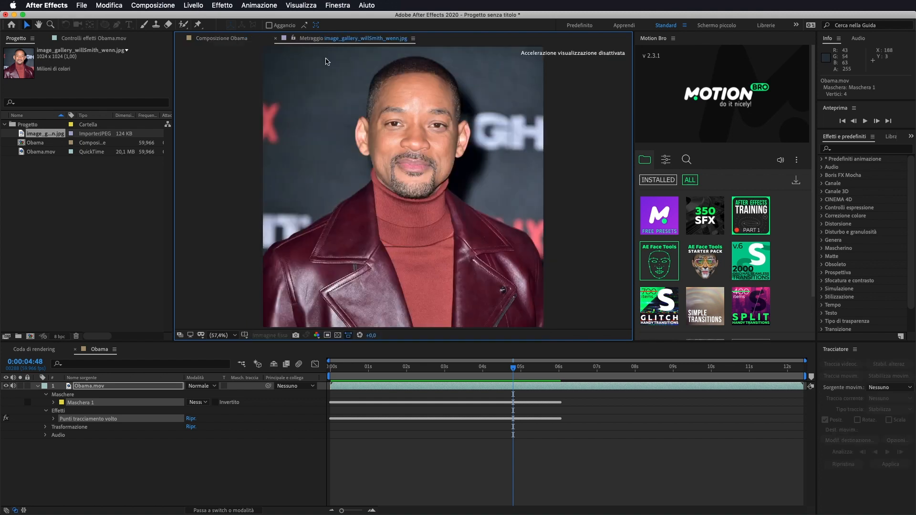
pyautogui.click(222, 39)
pyautogui.click(322, 39)
pyautogui.click(229, 38)
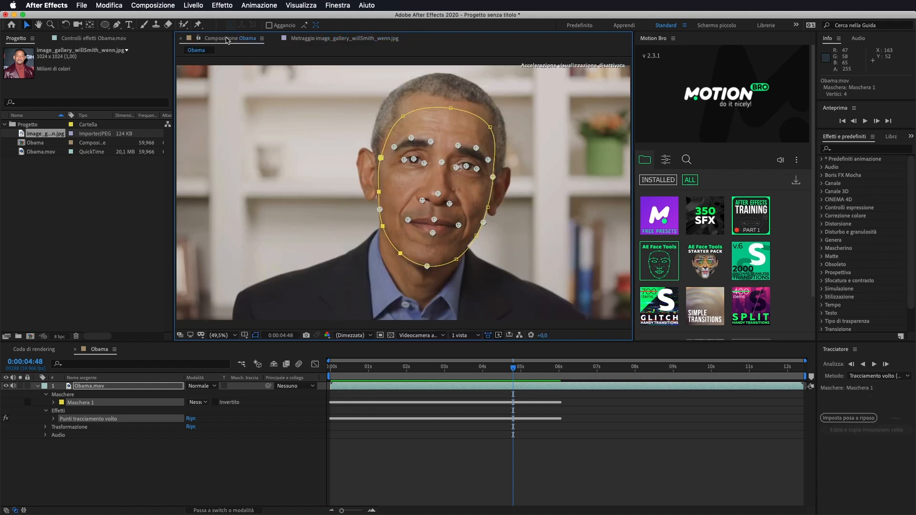
pyautogui.click(839, 419)
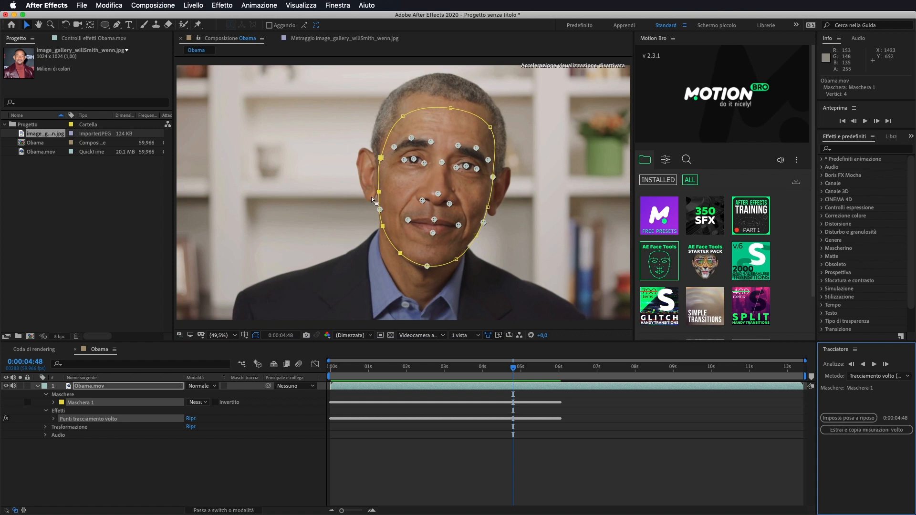
# Check the photo's pose once more, and extract and copy the face measurements from the tracked mask.
pyautogui.click(305, 38)
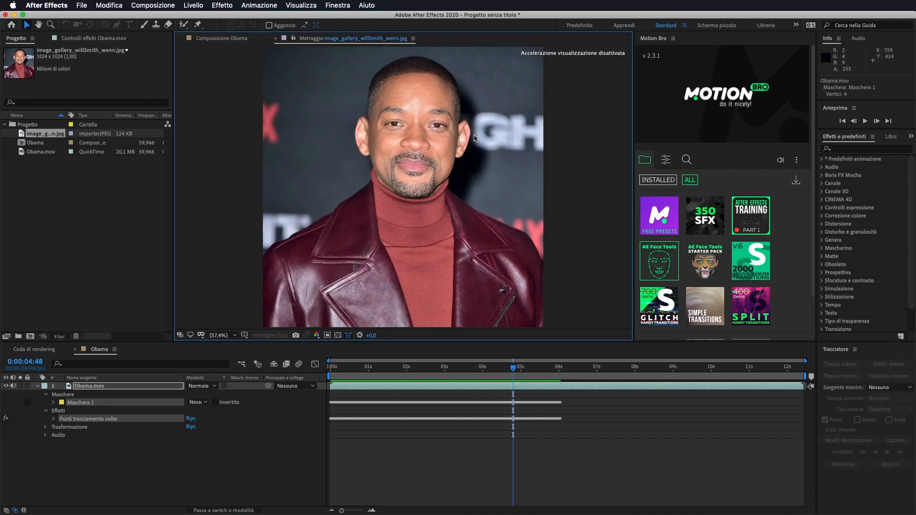
pyautogui.click(218, 38)
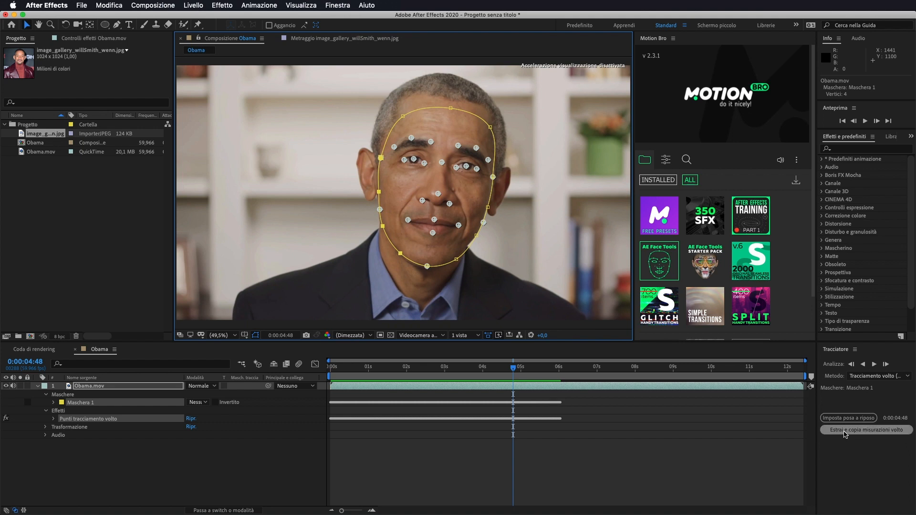
pyautogui.click(845, 431)
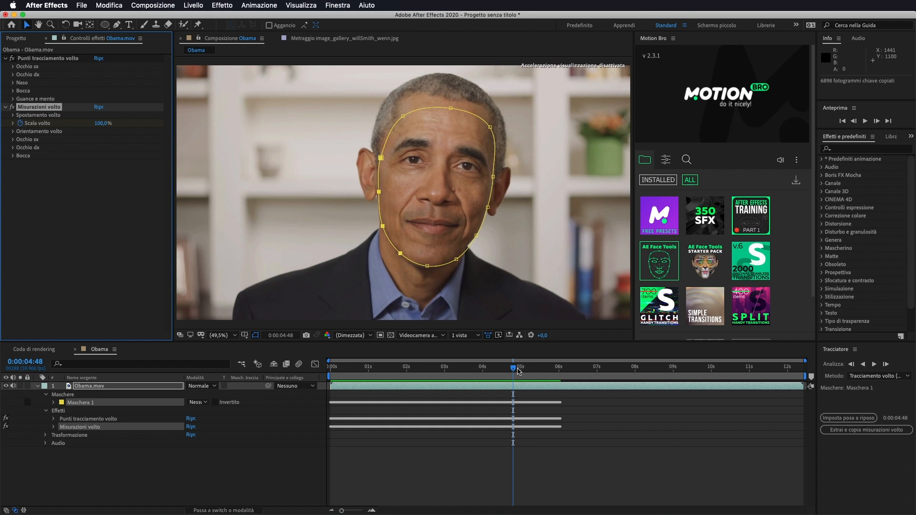
# Go to 0:00:00:00, add the AE Face Tools Replacement Comp from Face Replacement (beta), and scrub the opening frames to check it.
pyautogui.moveTo(513, 371); pyautogui.dragTo(326, 372)
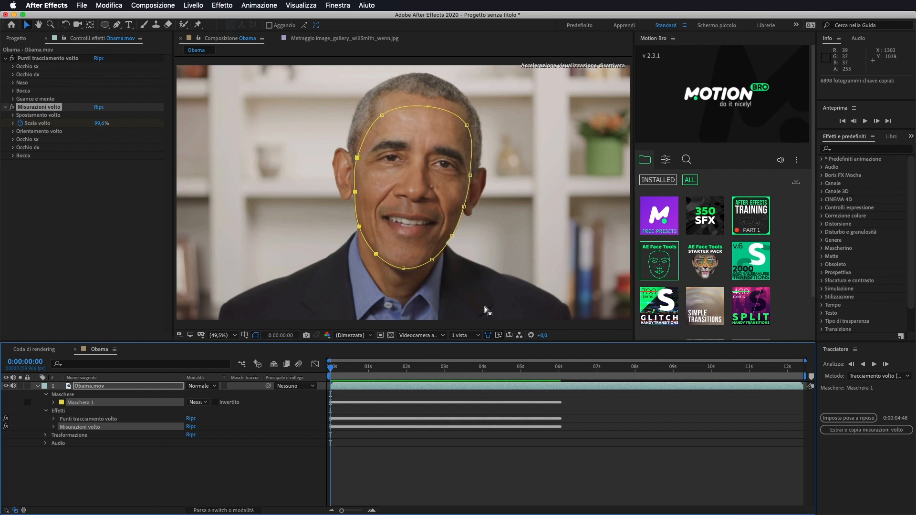
pyautogui.moveTo(651, 261)
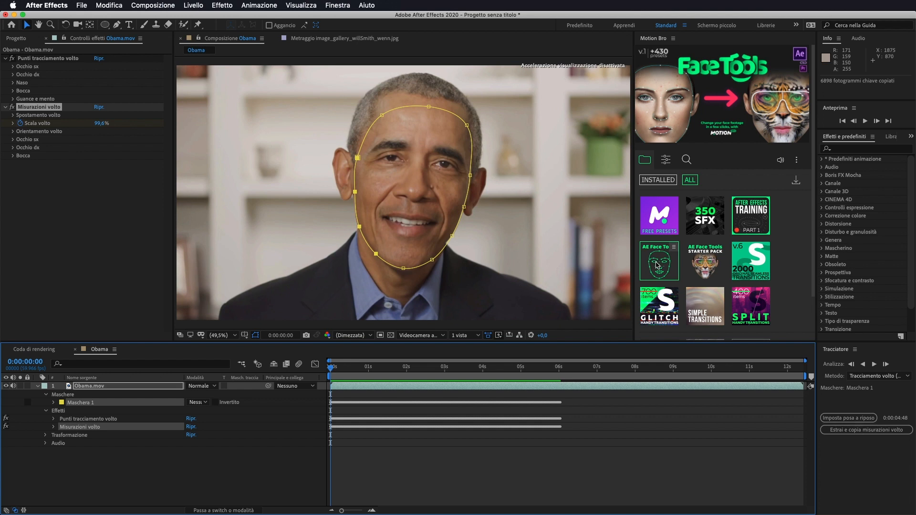
pyautogui.click(666, 161)
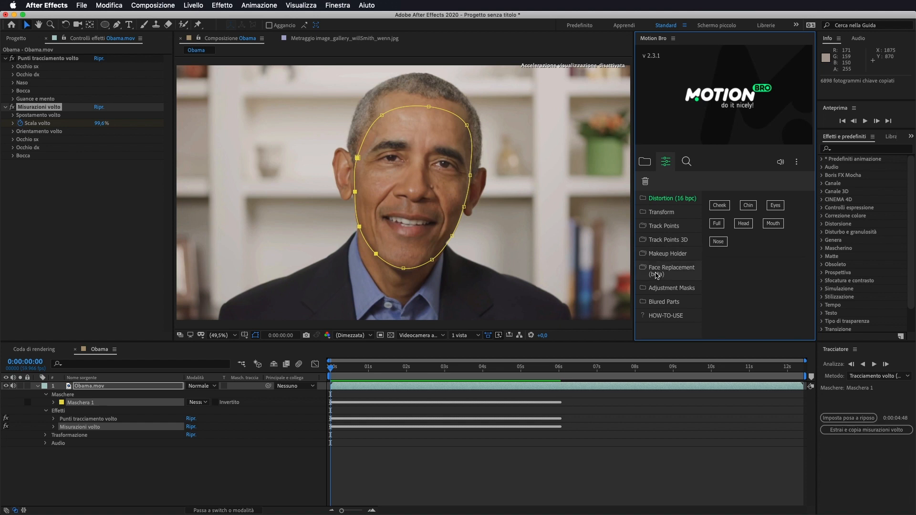
pyautogui.click(682, 271)
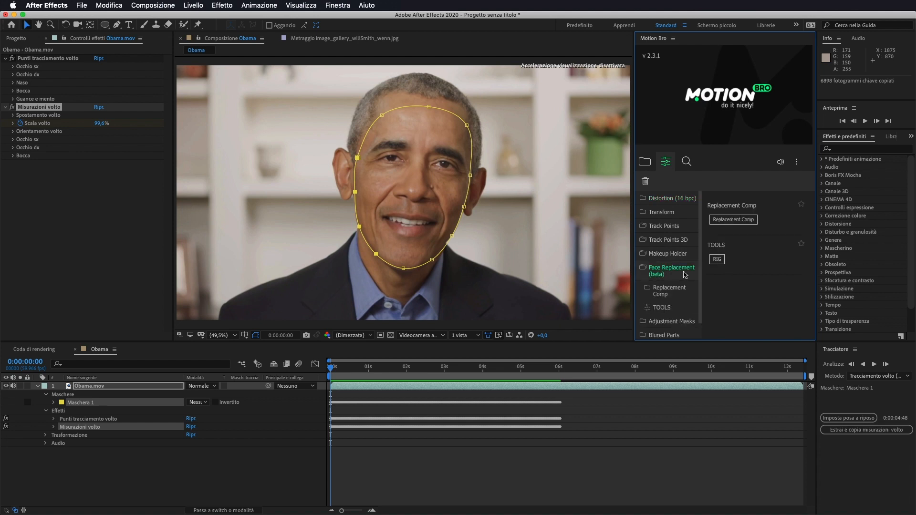
pyautogui.click(734, 221)
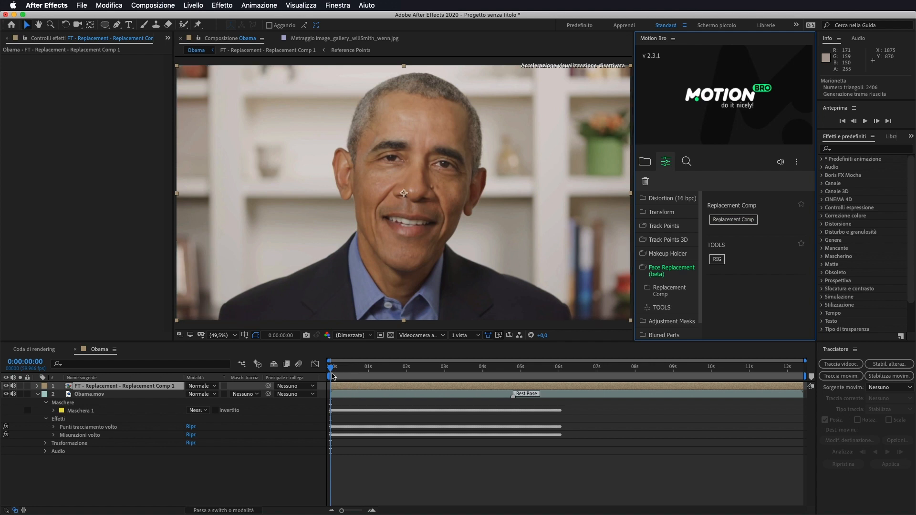
pyautogui.moveTo(333, 368); pyautogui.dragTo(361, 371)
pyautogui.moveTo(377, 372); pyautogui.dragTo(331, 370)
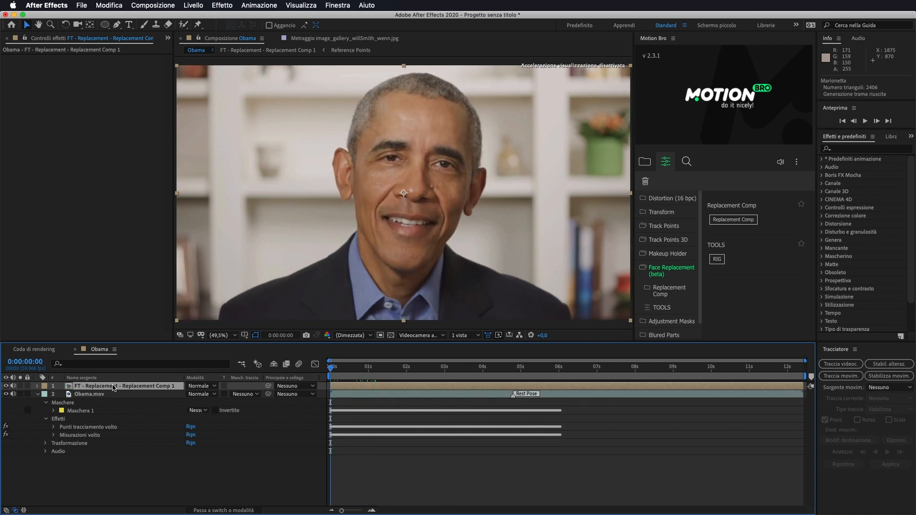
# Open the FT - Replacement - Replacement Comp 1 composition and end its work area at 0:00:12:04 to match the Obama.mov clip.
pyautogui.click(113, 387)
pyautogui.doubleClick(114, 387)
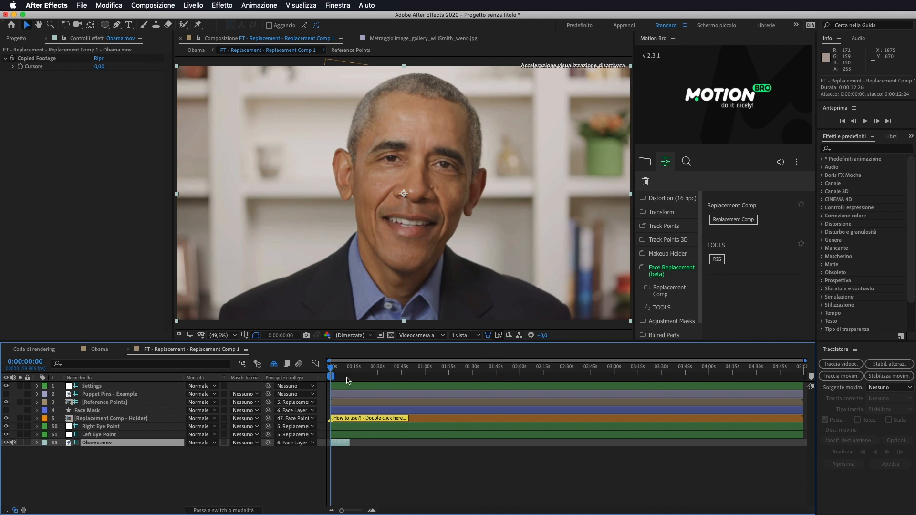
pyautogui.moveTo(337, 376); pyautogui.dragTo(353, 378)
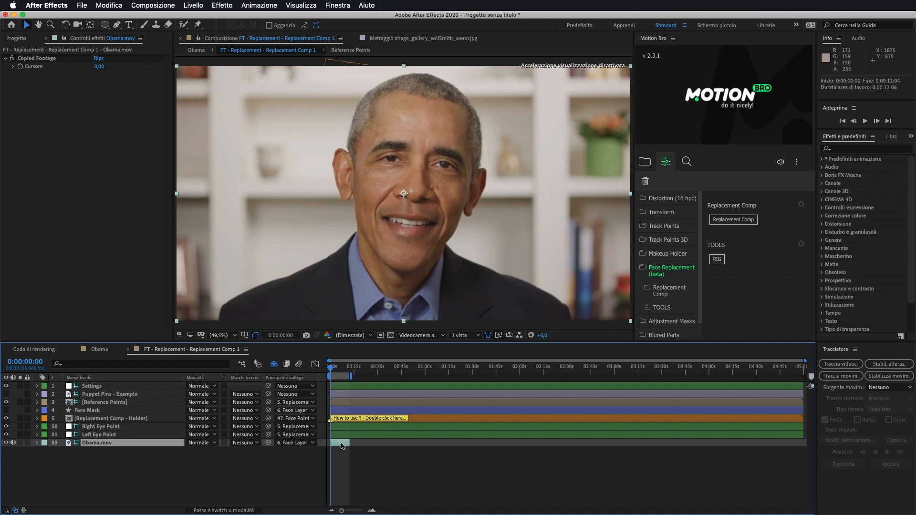
# Open the Replacement Comp - Holder composition from within the replacement composition.
pyautogui.click(84, 420)
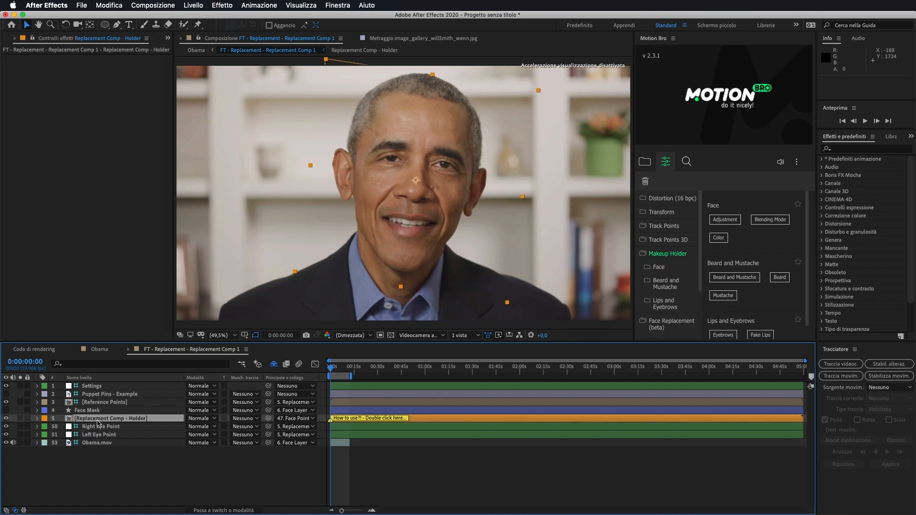
pyautogui.doubleClick(134, 419)
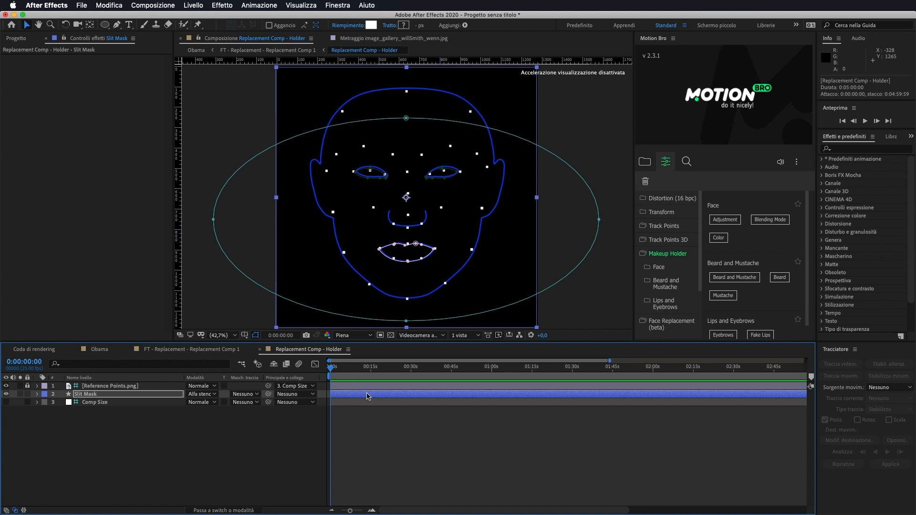
# Add the Makeup Holder Face Adjustment preset to the Obama.mov layer in the Obama composition.
pyautogui.click(368, 396)
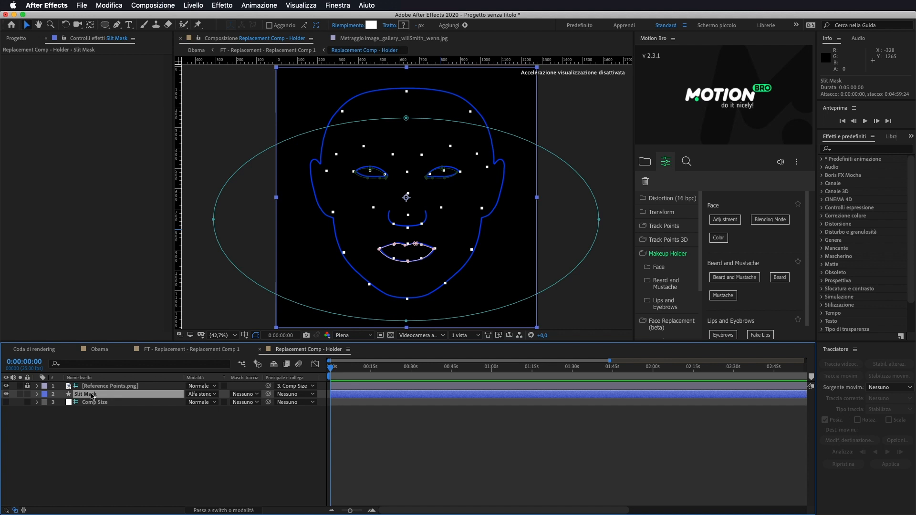
pyautogui.click(95, 350)
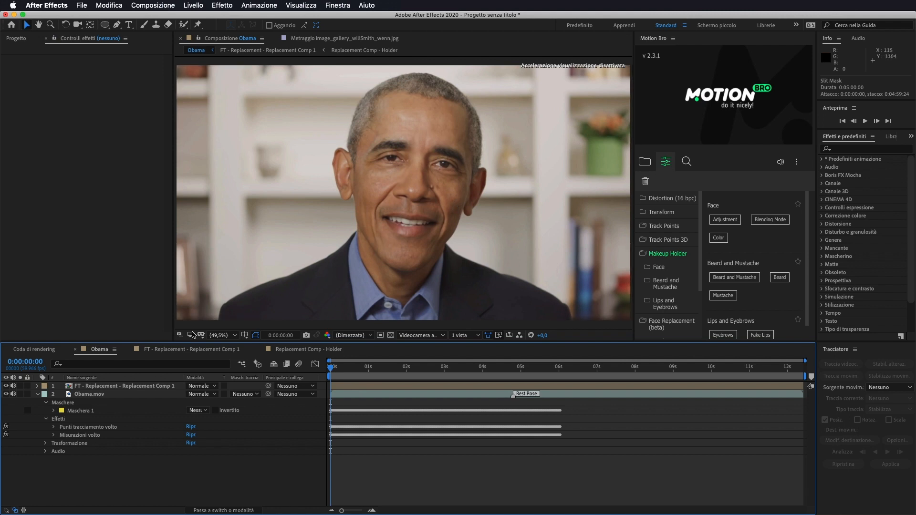
pyautogui.click(97, 396)
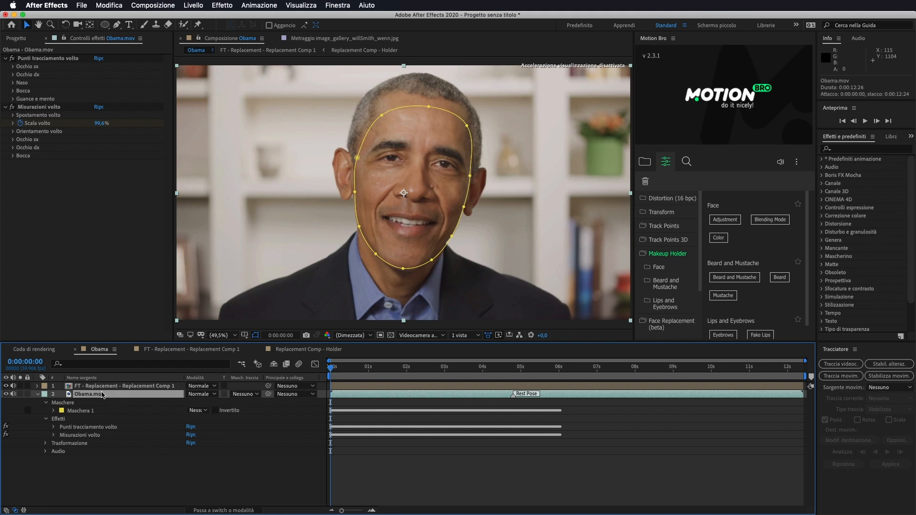
pyautogui.click(667, 328)
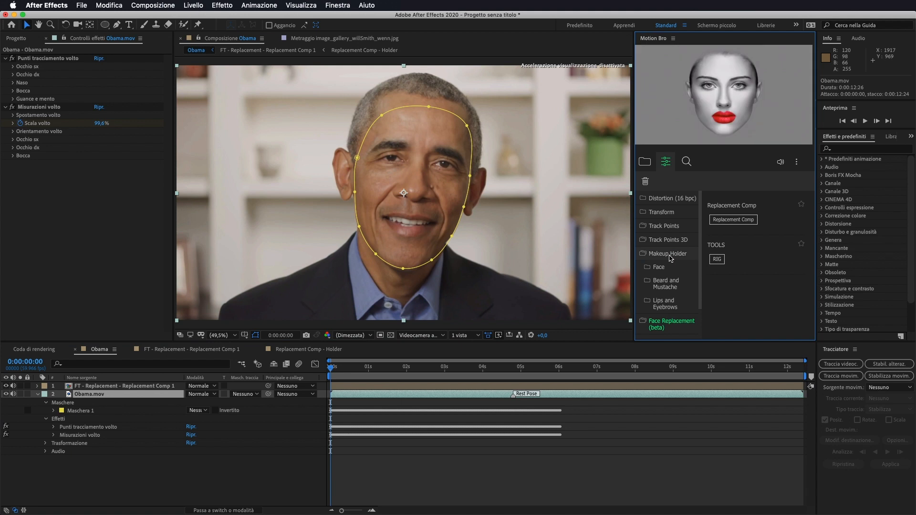
pyautogui.click(667, 255)
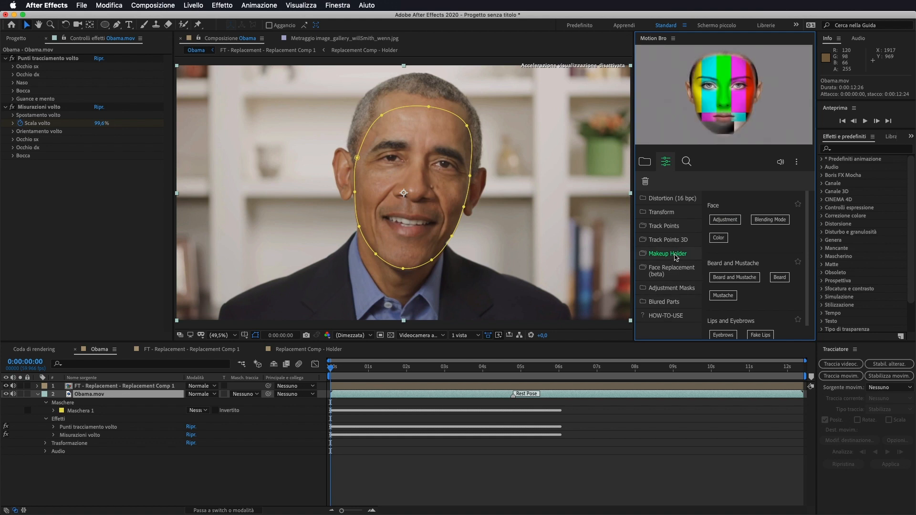
pyautogui.click(724, 221)
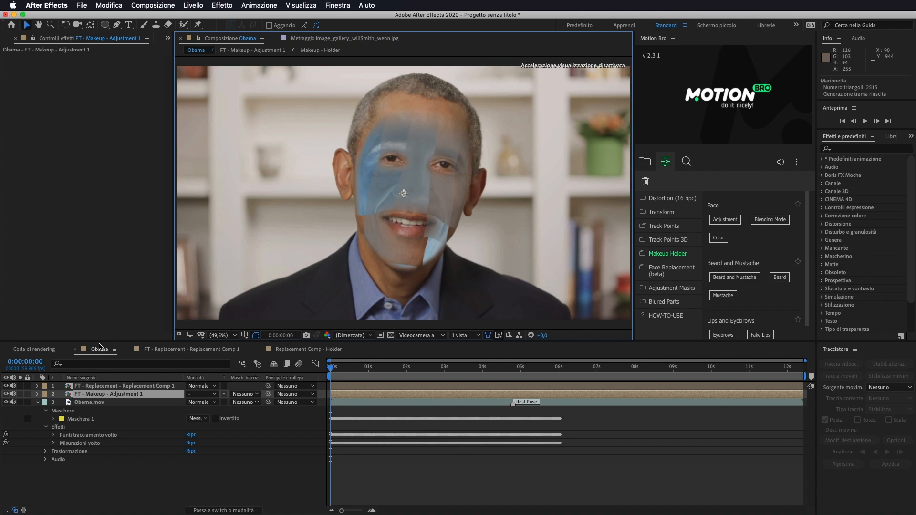
# Open the Makeup - Holder composition inside FT - Makeup - Adjustment 1 and copy its Slit Mask layer.
pyautogui.click(99, 350)
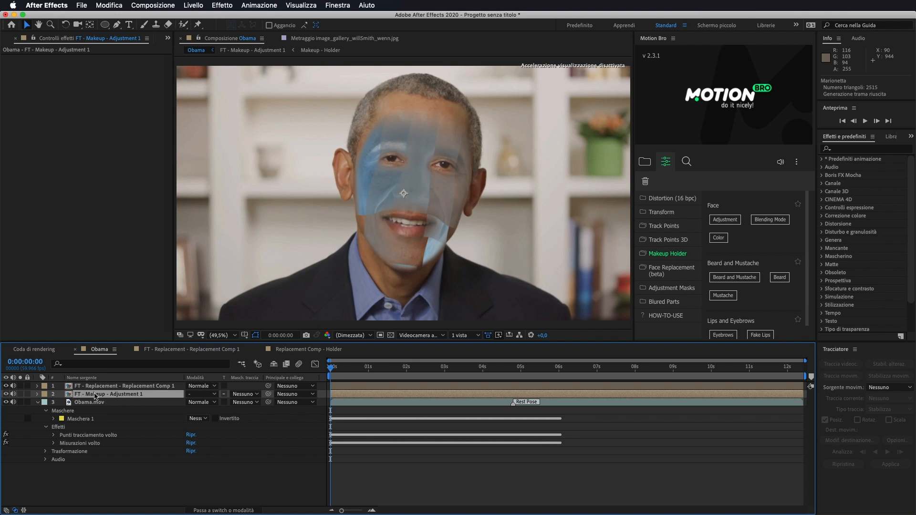
pyautogui.doubleClick(140, 396)
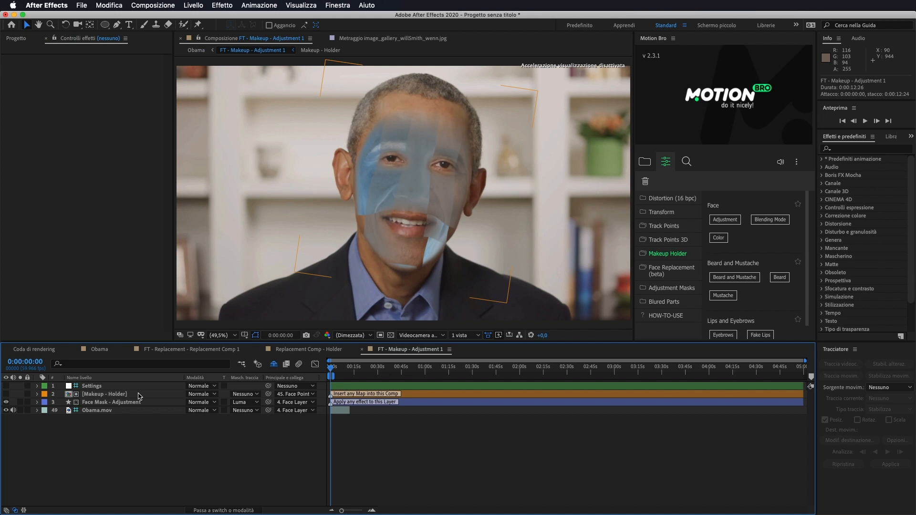
pyautogui.doubleClick(93, 394)
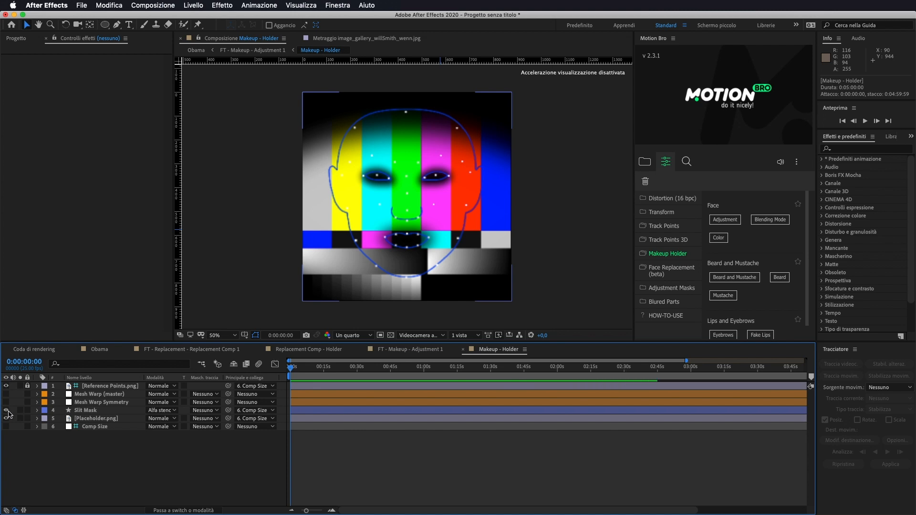
pyautogui.click(79, 412)
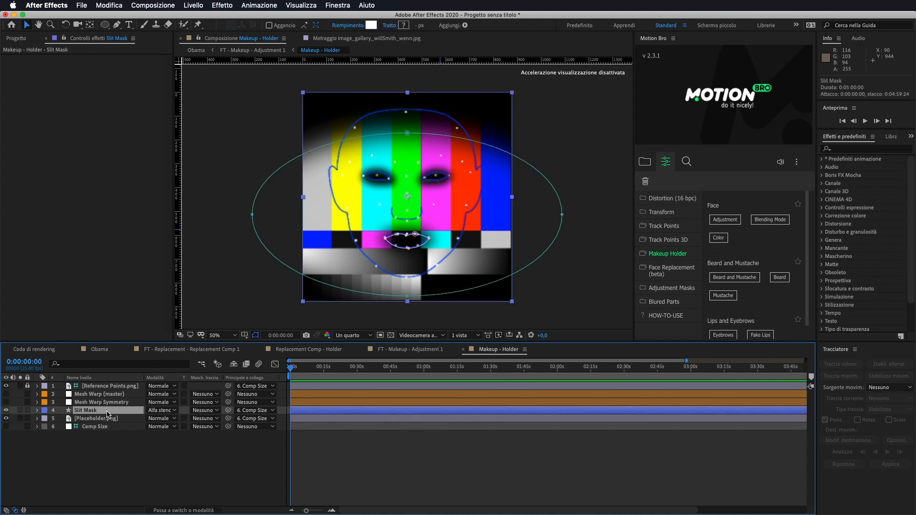
pyautogui.click(110, 5)
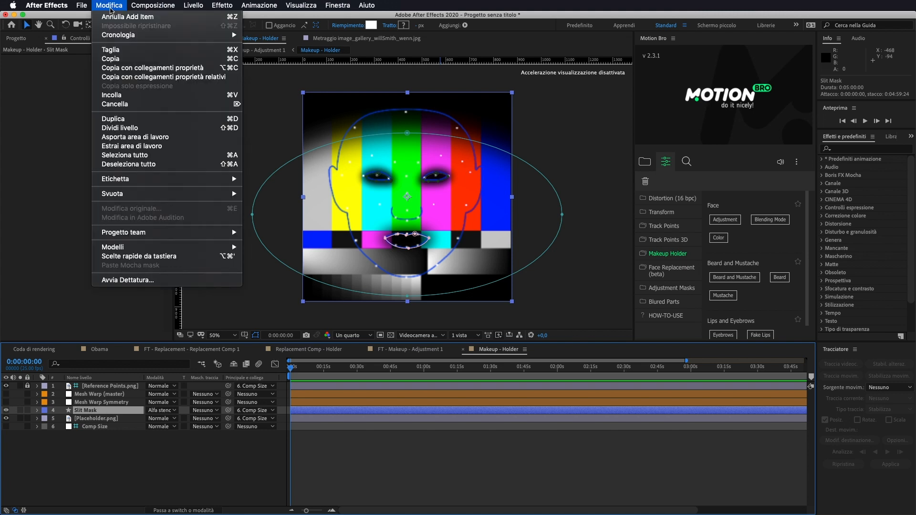
pyautogui.click(113, 59)
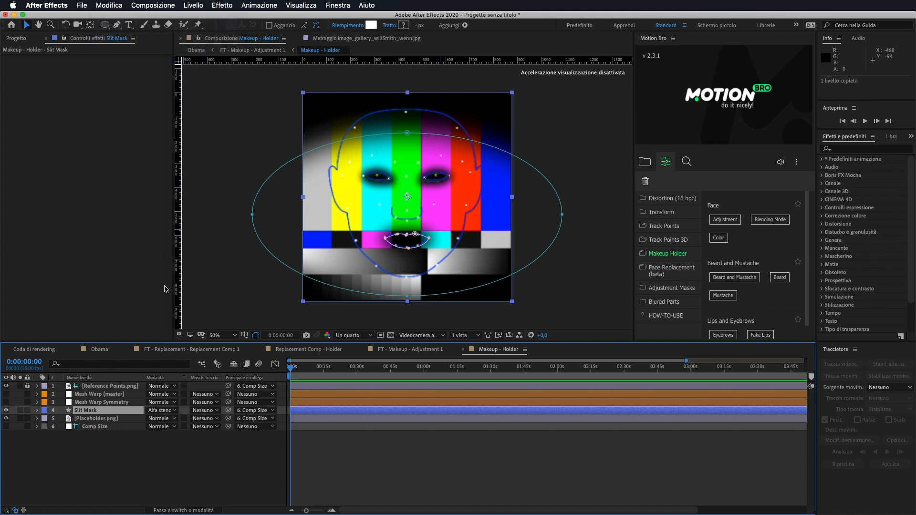
# Replace the Slit Mask layer in Replacement Comp - Holder with the copied one, placed below Reference Points.png.
pyautogui.click(164, 349)
pyautogui.click(281, 350)
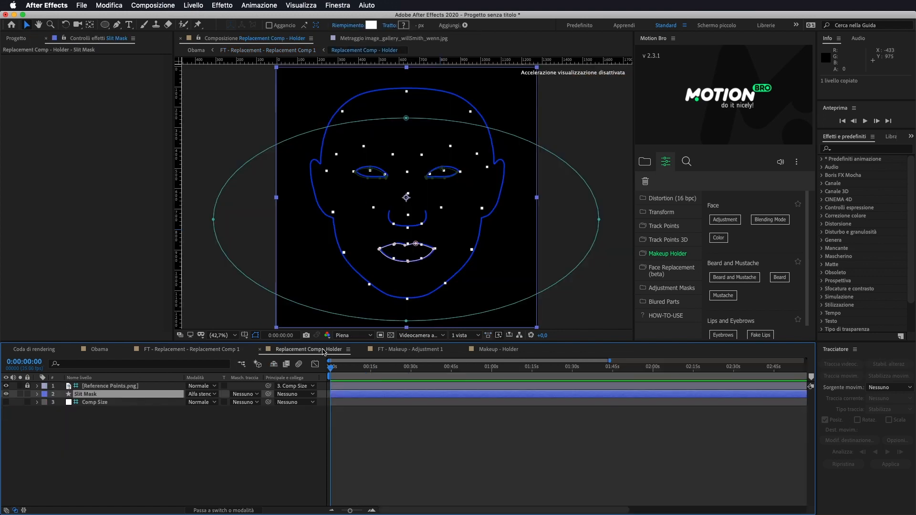
pyautogui.click(97, 395)
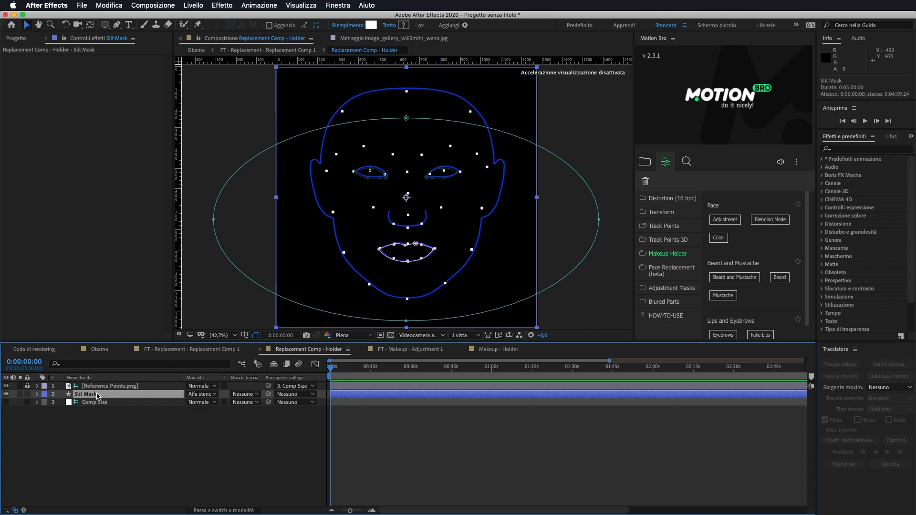
pyautogui.press('Delete')
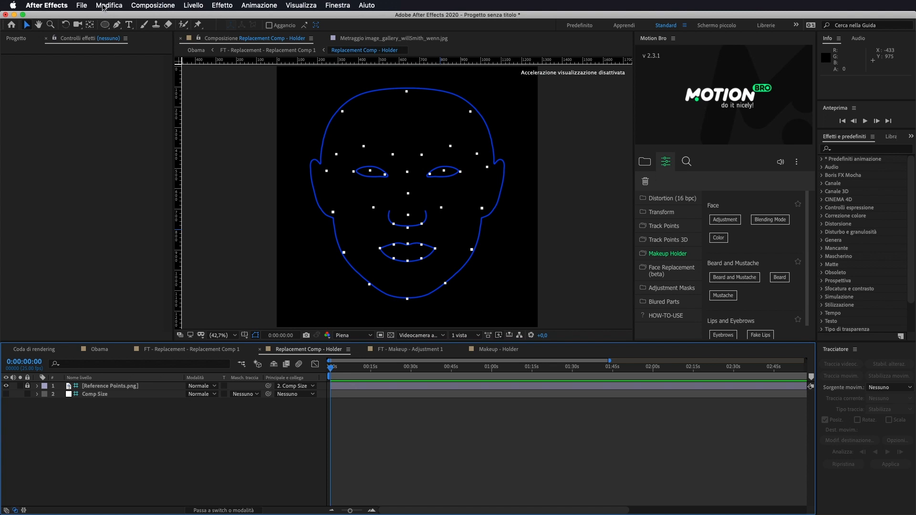
pyautogui.click(103, 6)
pyautogui.click(123, 95)
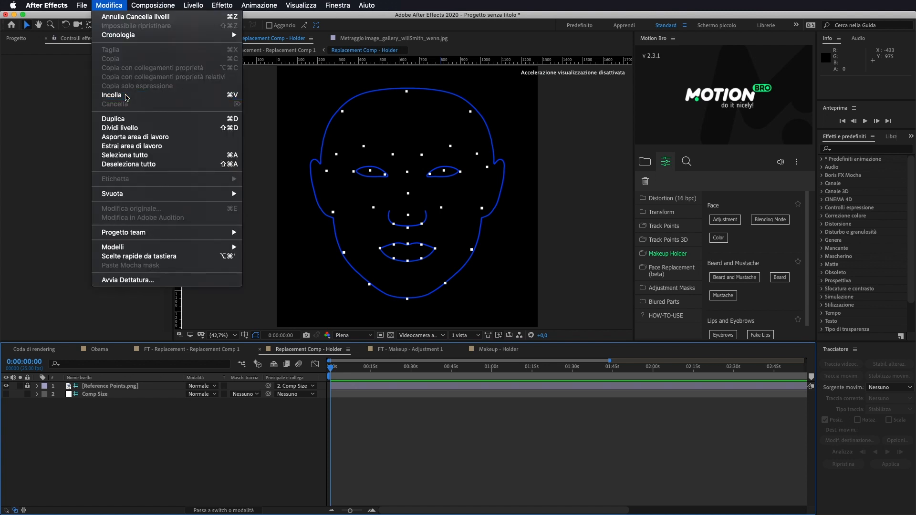
pyautogui.moveTo(106, 387); pyautogui.dragTo(104, 399)
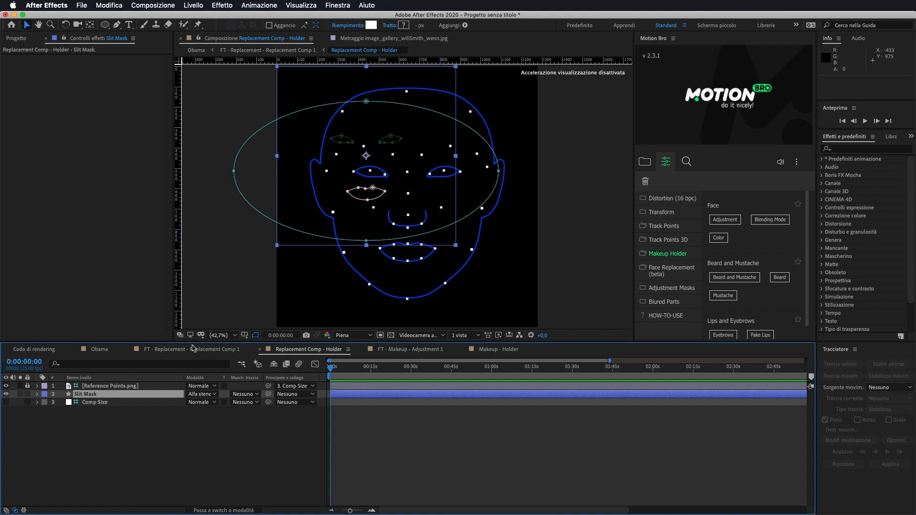
# Enlarge the pasted Slit Mask to about 96% by 102% and move it over the reference face at about 656, 593.
pyautogui.moveTo(455, 246); pyautogui.dragTo(492, 286)
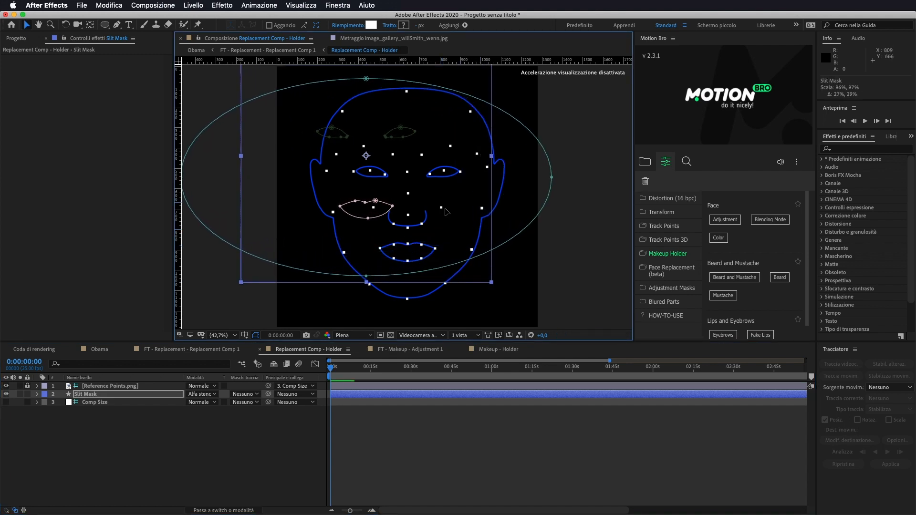
pyautogui.moveTo(443, 206); pyautogui.dragTo(488, 237)
pyautogui.press(',')
pyautogui.press(',')
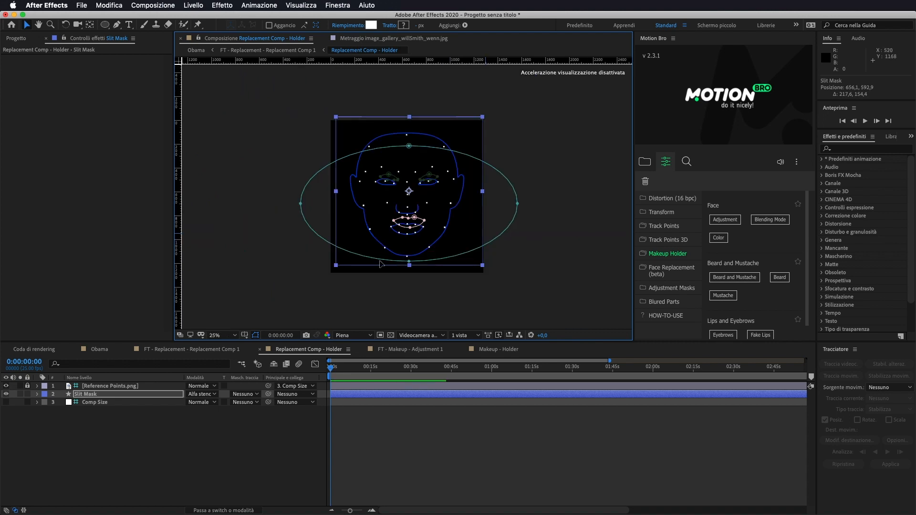
pyautogui.click(408, 267)
pyautogui.press('super+z')
pyautogui.click(409, 267)
pyautogui.press('super+z')
pyautogui.moveTo(409, 267); pyautogui.dragTo(409, 269)
pyautogui.press('super+z')
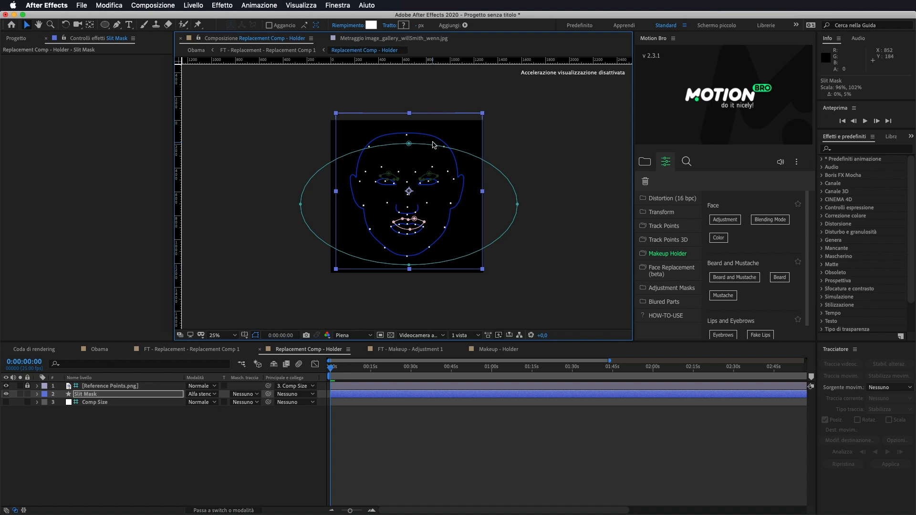
# Fit the Slit Mask to the reference eyes and mouth at about 99% by 100% and position 638, 637, and hide the layer.
pyautogui.moveTo(419, 124); pyautogui.dragTo(415, 126)
pyautogui.moveTo(479, 196); pyautogui.dragTo(482, 196)
pyautogui.moveTo(406, 120); pyautogui.dragTo(406, 118)
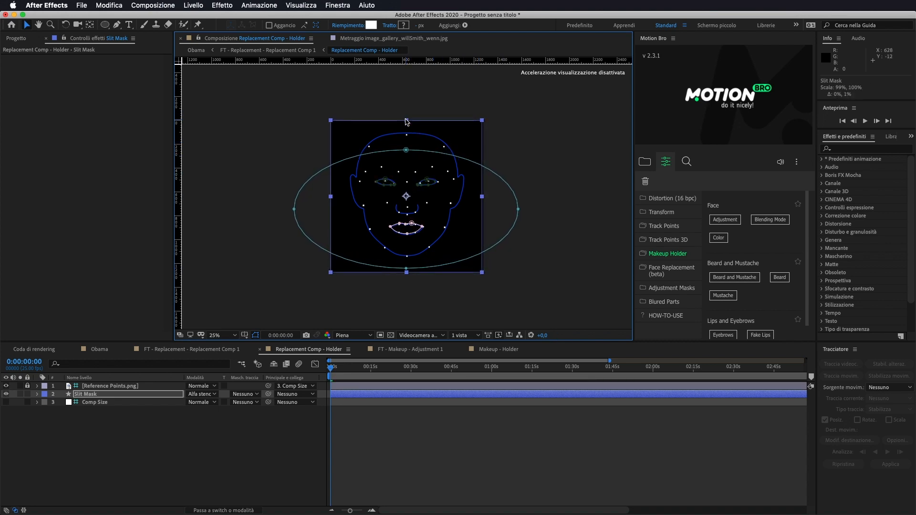
pyautogui.press('.')
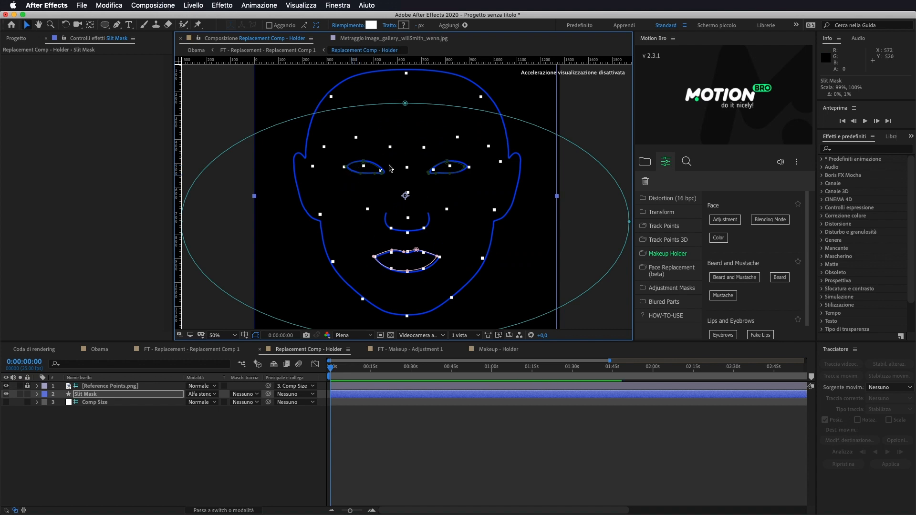
pyautogui.moveTo(514, 240); pyautogui.dragTo(514, 240)
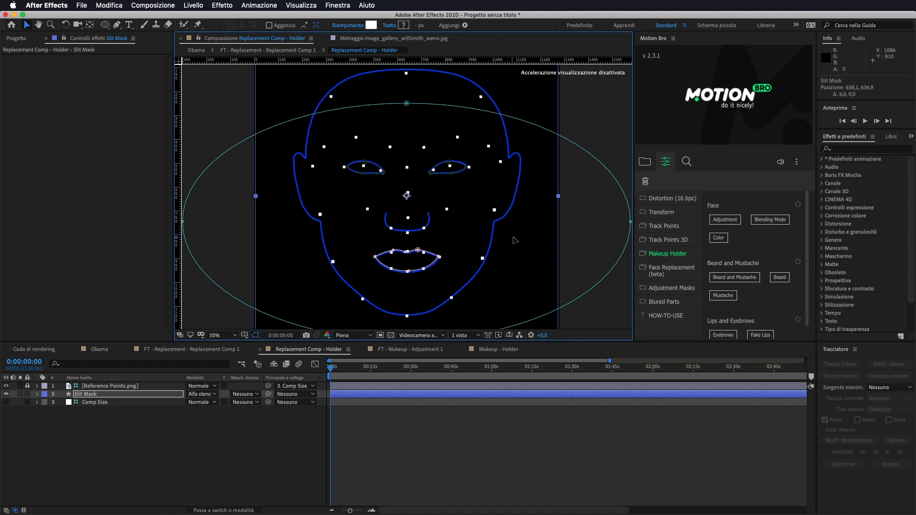
pyautogui.click(82, 451)
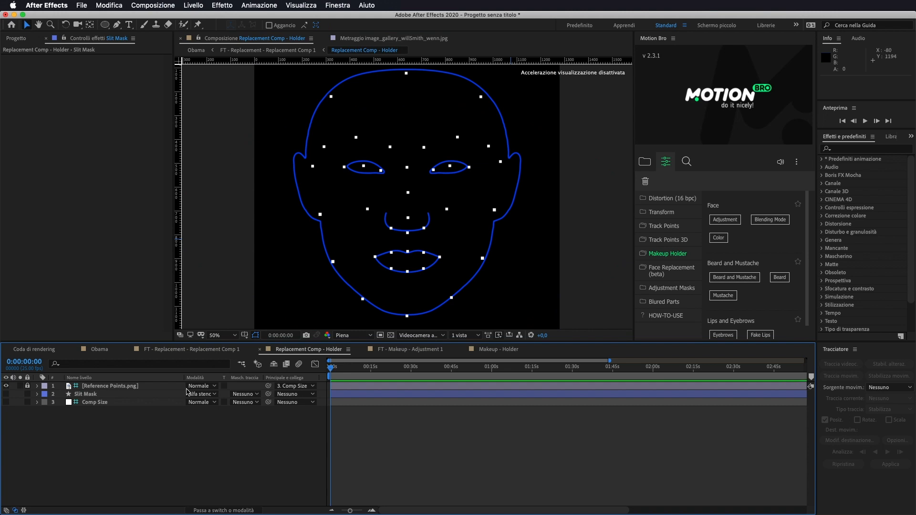
# Add image_gallery_willSmith_wenn.jpg to Replacement Comp - Holder directly below the Slit Mask layer.
pyautogui.click(13, 39)
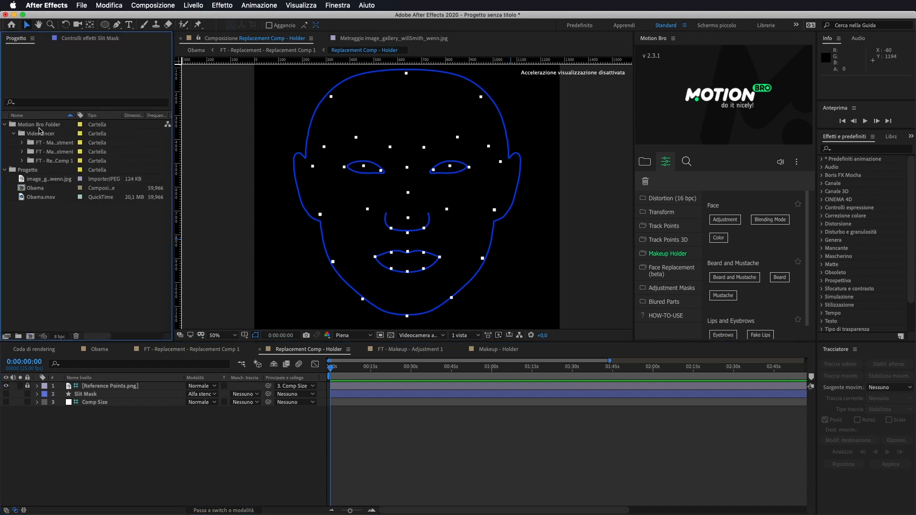
pyautogui.click(40, 181)
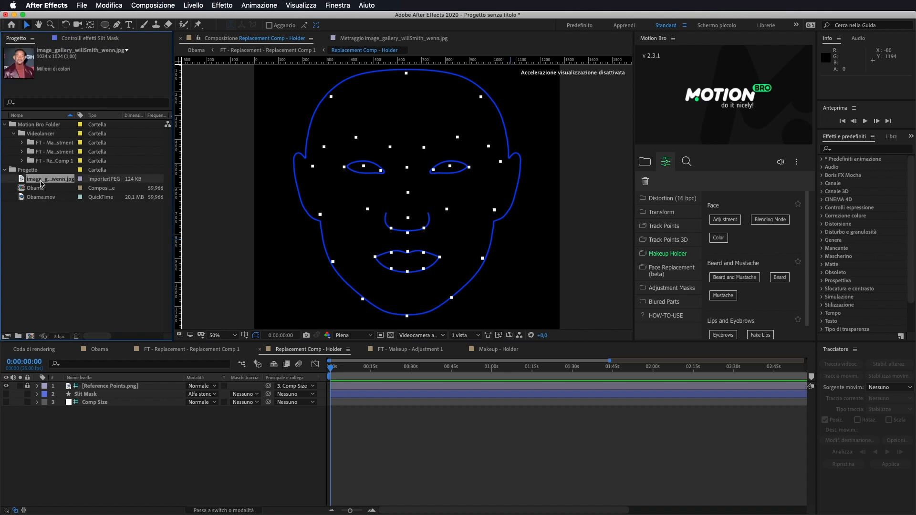
pyautogui.moveTo(41, 181); pyautogui.dragTo(85, 398)
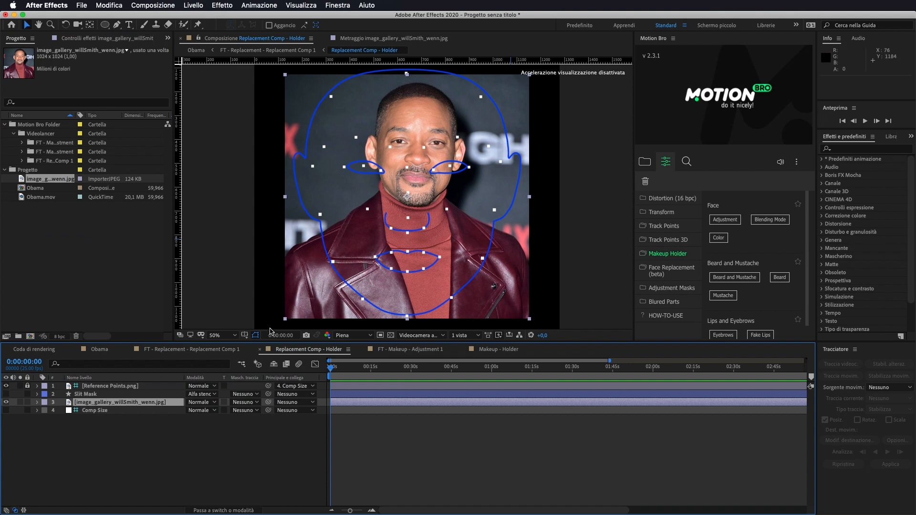
# Scale the photo to 251% and move it to about 566, 1098 so the face roughly fits the reference outline.
pyautogui.press('s')
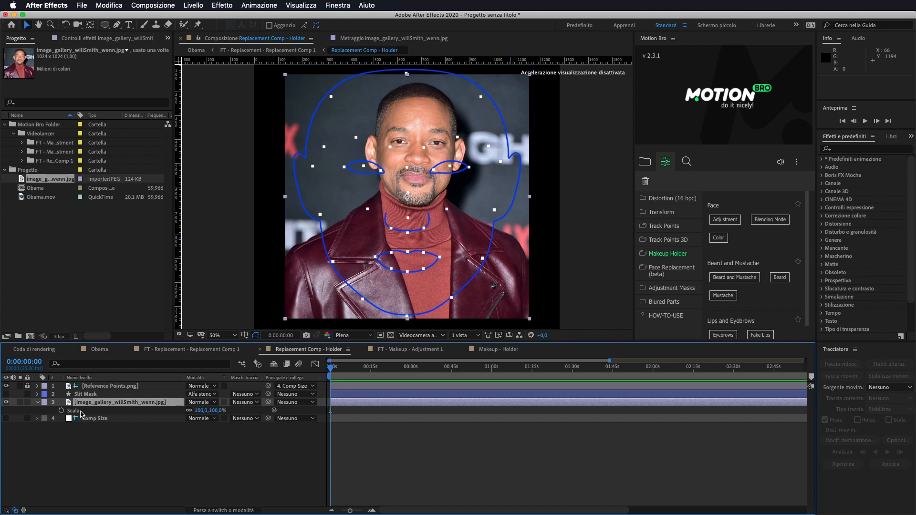
pyautogui.moveTo(212, 411); pyautogui.dragTo(315, 409)
pyautogui.moveTo(438, 128); pyautogui.dragTo(424, 229)
pyautogui.moveTo(424, 228); pyautogui.dragTo(420, 226)
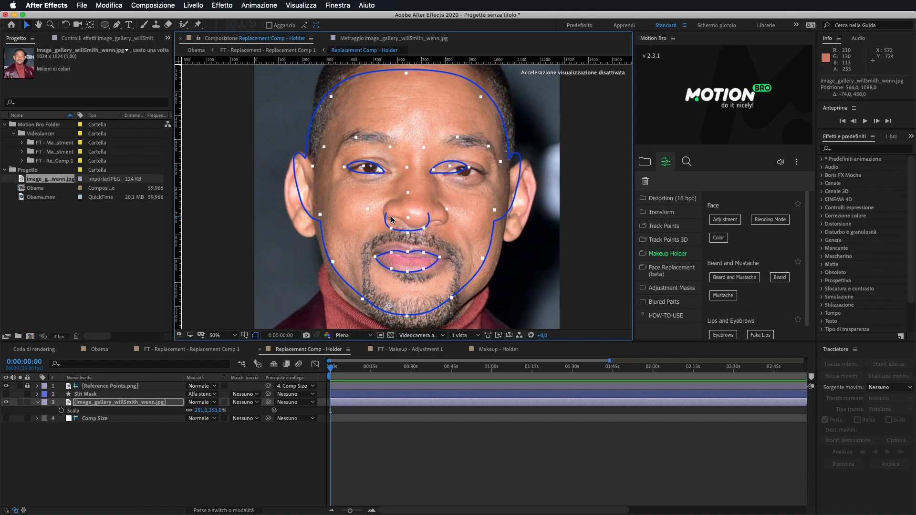
# Rotate the photo slightly, stretch it to about 244% by 265.8%, and position it at 550, 1126 to match the facial reference points.
pyautogui.press('w')
pyautogui.moveTo(533, 195); pyautogui.dragTo(532, 187)
pyautogui.press('v')
pyautogui.scroll(-2, 530, 191)
pyautogui.moveTo(394, 99); pyautogui.dragTo(394, 111)
pyautogui.moveTo(405, 152); pyautogui.dragTo(404, 153)
pyautogui.moveTo(393, 94); pyautogui.dragTo(393, 92)
pyautogui.moveTo(550, 249); pyautogui.dragTo(546, 249)
pyautogui.moveTo(410, 150); pyautogui.dragTo(408, 152)
pyautogui.moveTo(393, 92); pyautogui.dragTo(392, 91)
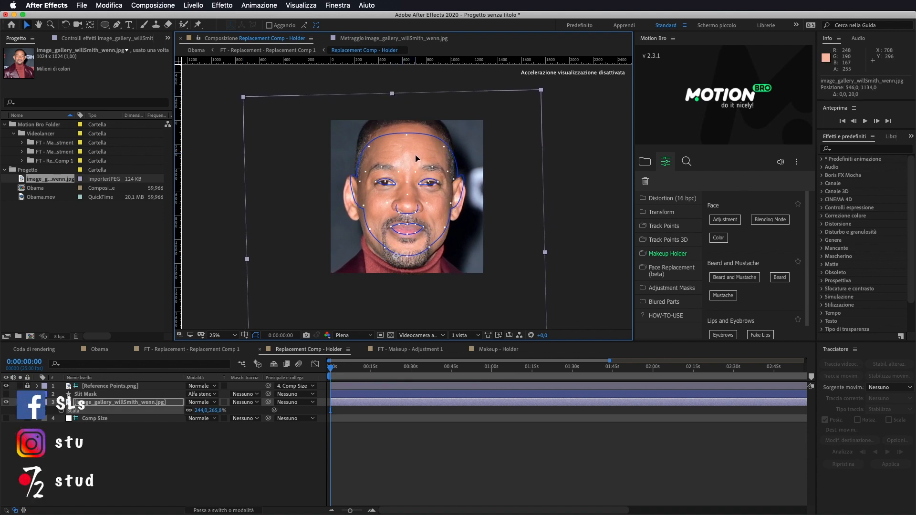
pyautogui.moveTo(415, 153); pyautogui.dragTo(416, 154)
pyautogui.scroll(2, 416, 159)
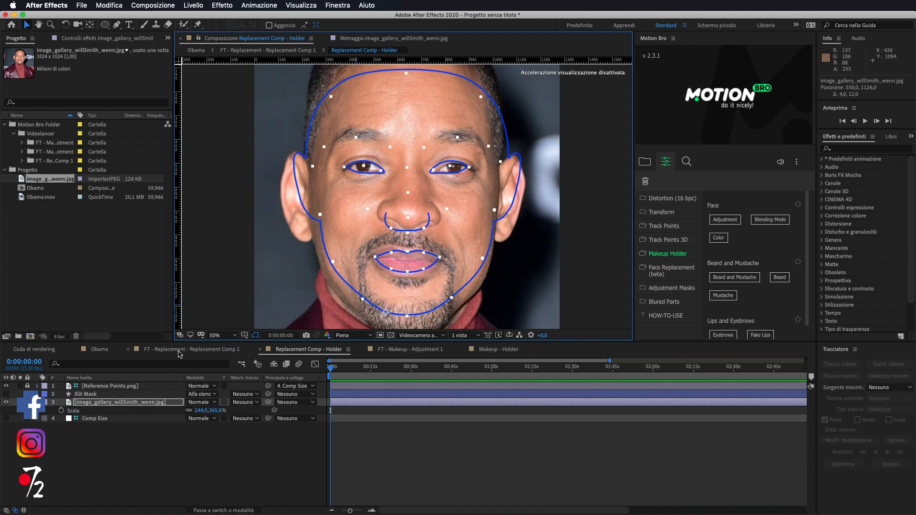
# Draw an elliptical mask around the face on the Replacement Comp - Holder layer in FT - Replacement - Replacement Comp 1.
pyautogui.click(150, 353)
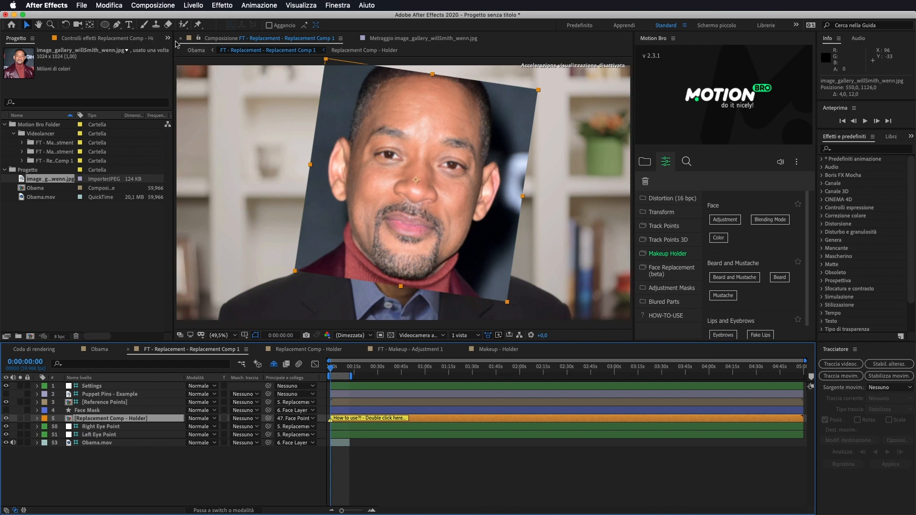
pyautogui.click(85, 420)
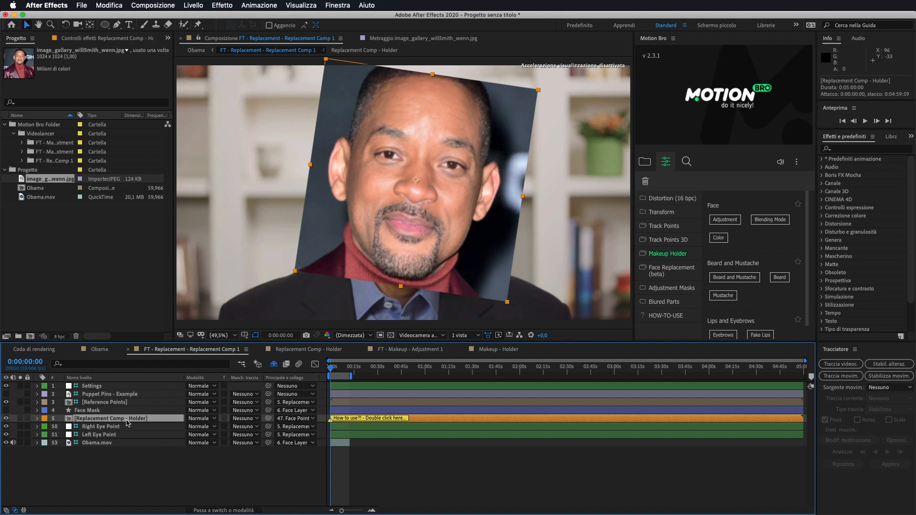
pyautogui.click(105, 26)
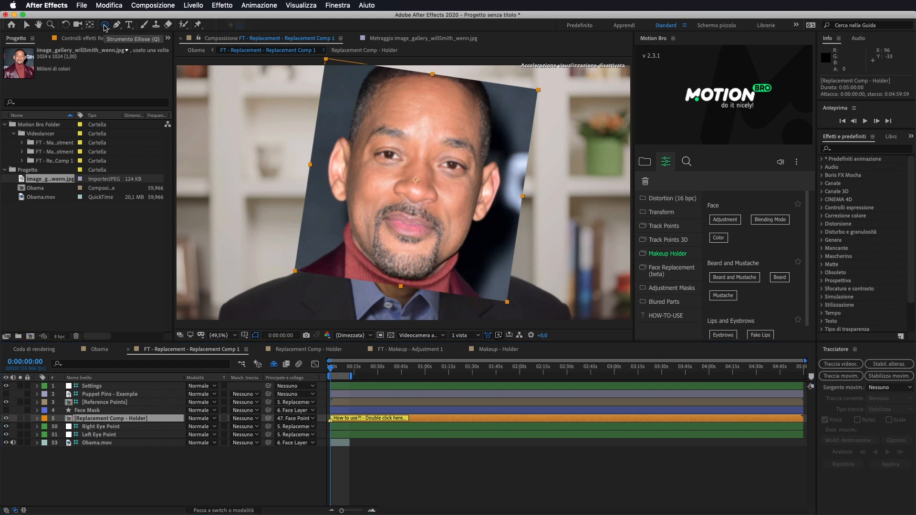
pyautogui.moveTo(348, 76); pyautogui.dragTo(480, 296)
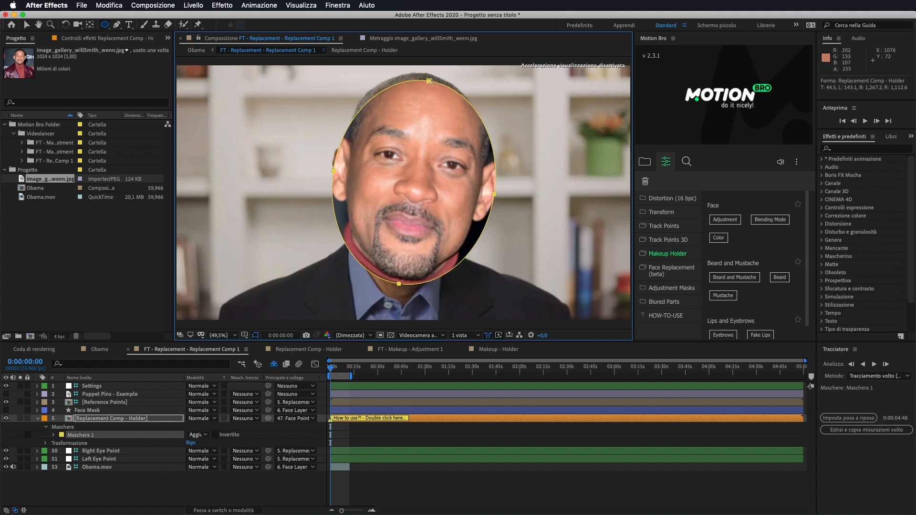
# Set the mode of Maschera 1 on the Replacement Comp - Holder layer to Nessuno.
pyautogui.press('v')
pyautogui.click(102, 419)
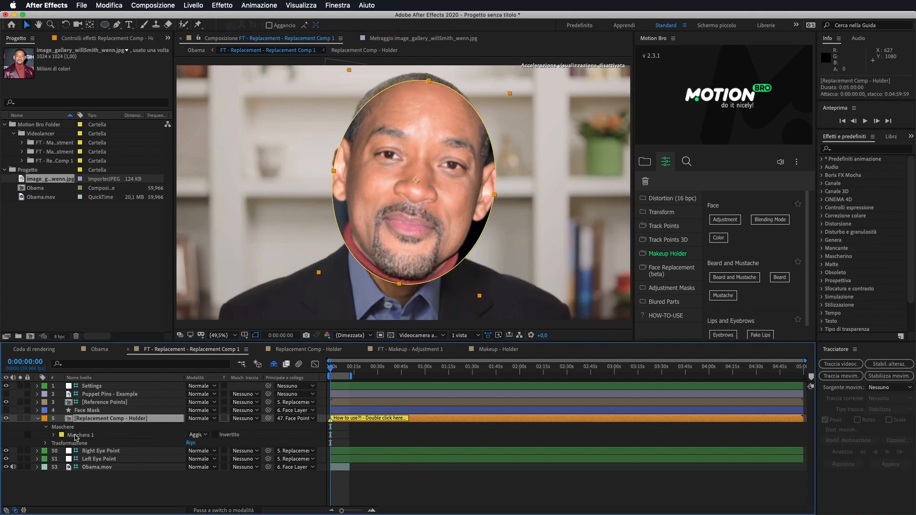
pyautogui.click(201, 435)
pyautogui.click(209, 444)
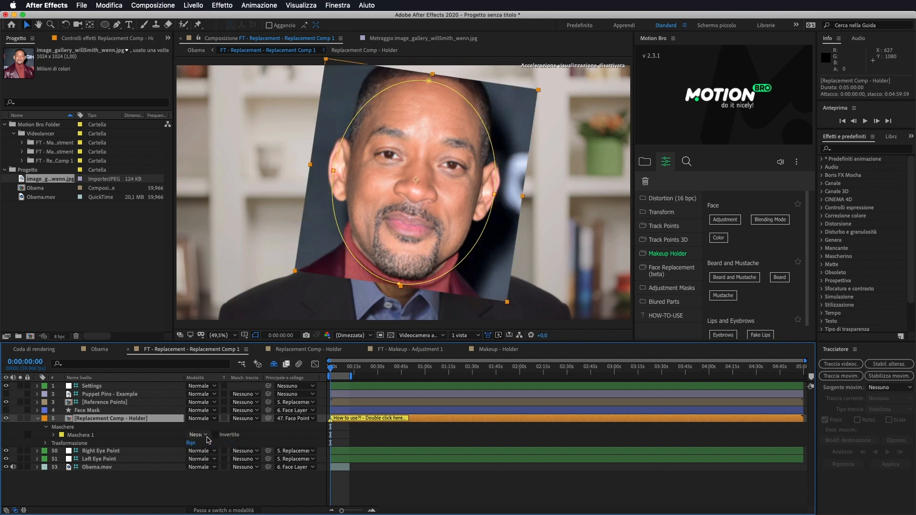
# Track Maschera 1 one frame forward with the face tracking method to generate the facial points.
pyautogui.click(89, 436)
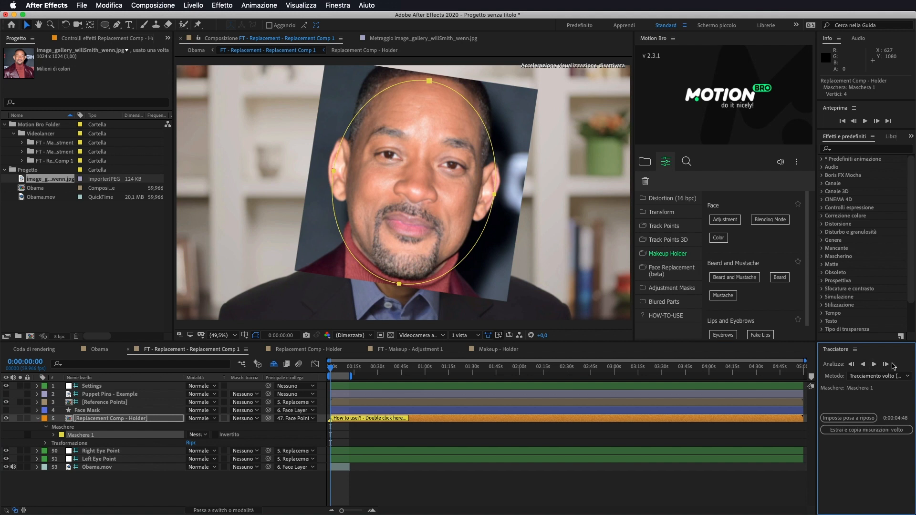
pyautogui.click(886, 365)
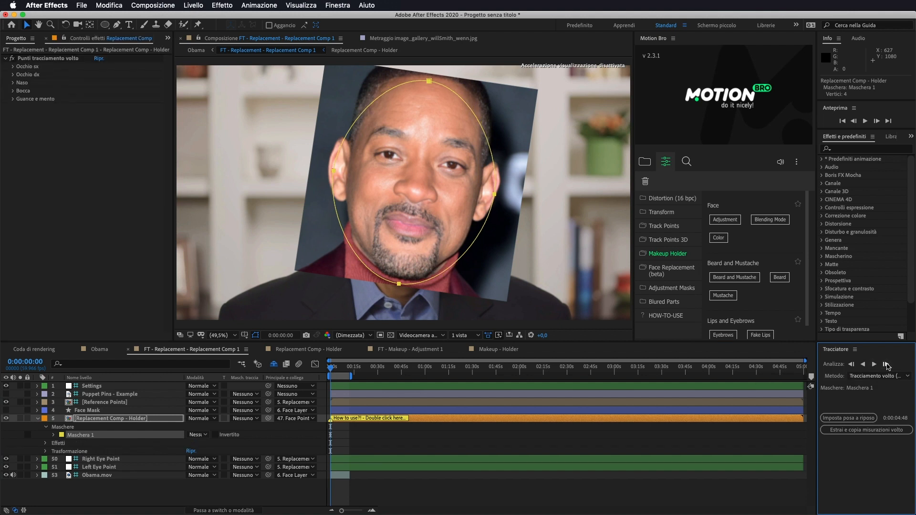
pyautogui.click(886, 364)
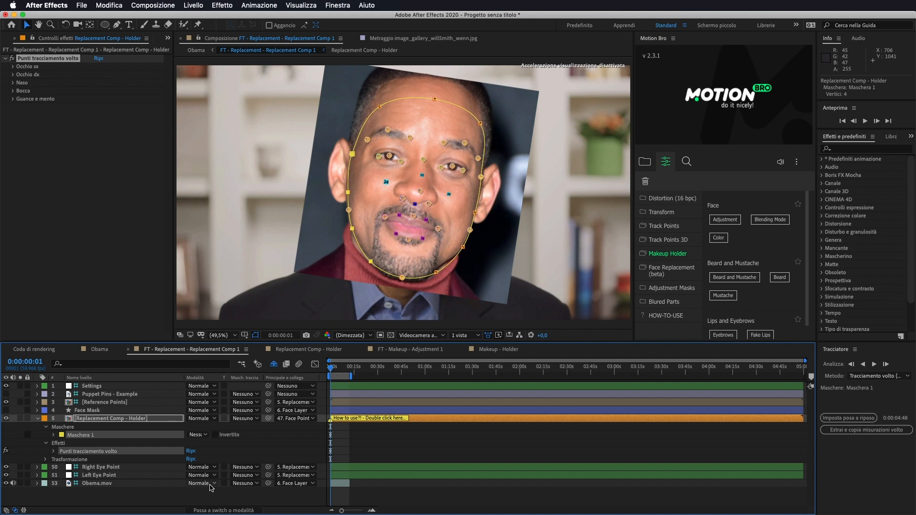
# Examine the numbered pin order in the Puppet Pins - Example layer and the reference points in Replacement Comp - Holder.
pyautogui.click(38, 418)
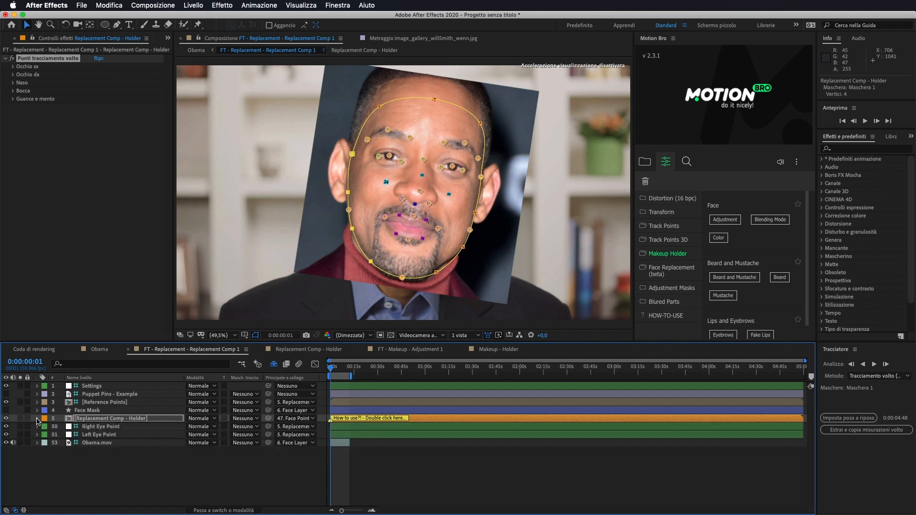
pyautogui.click(91, 419)
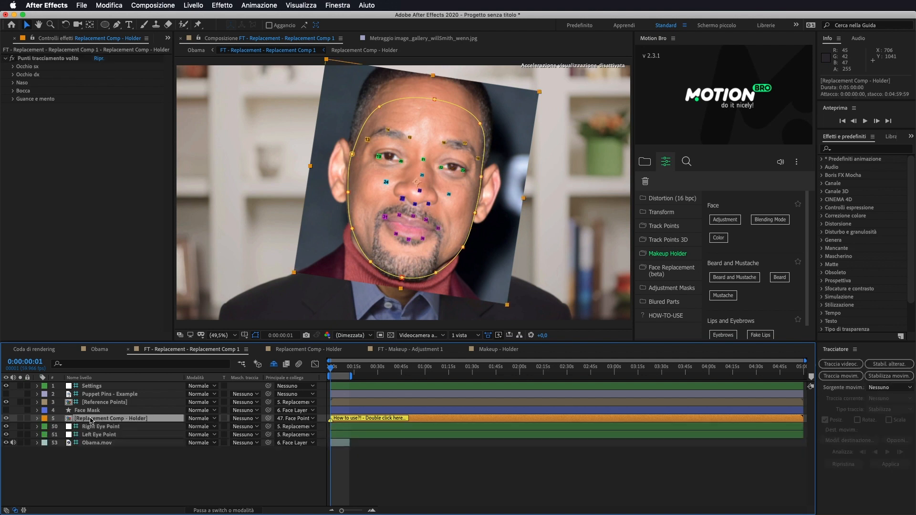
pyautogui.click(105, 395)
pyautogui.doubleClick(105, 395)
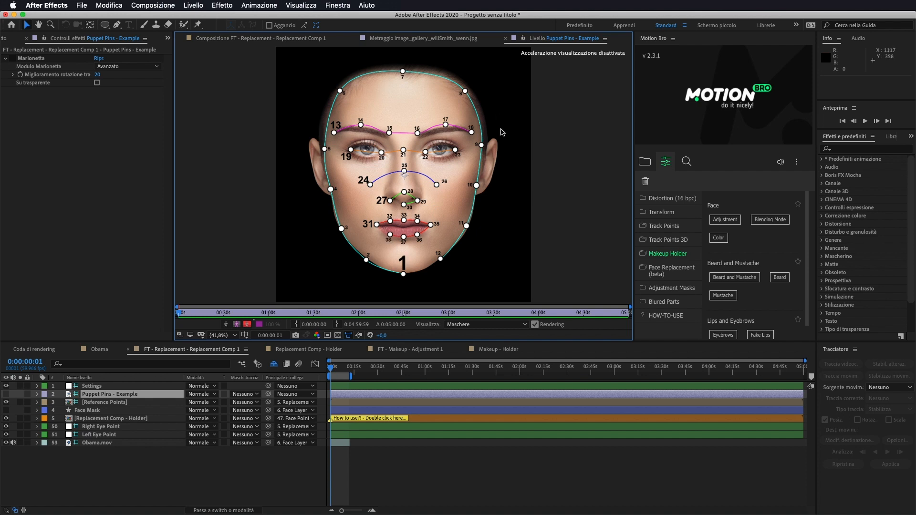
pyautogui.click(134, 419)
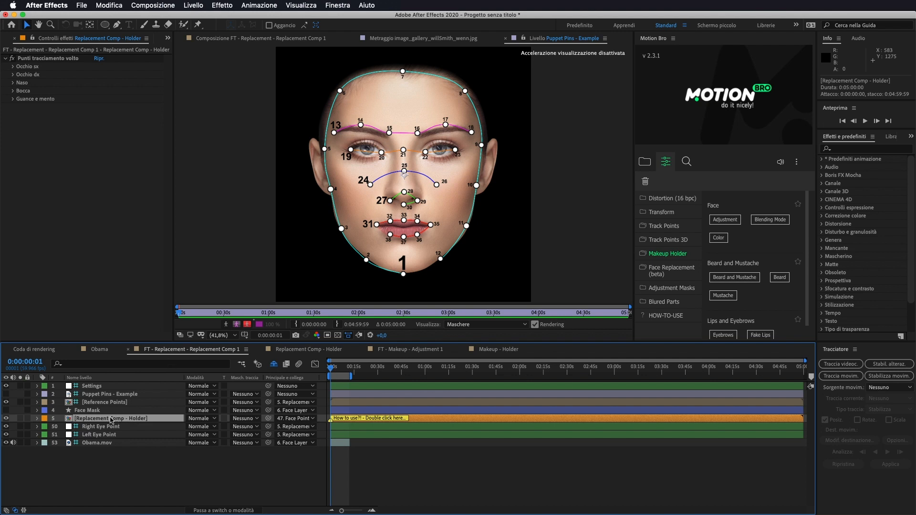
pyautogui.doubleClick(111, 419)
pyautogui.click(115, 402)
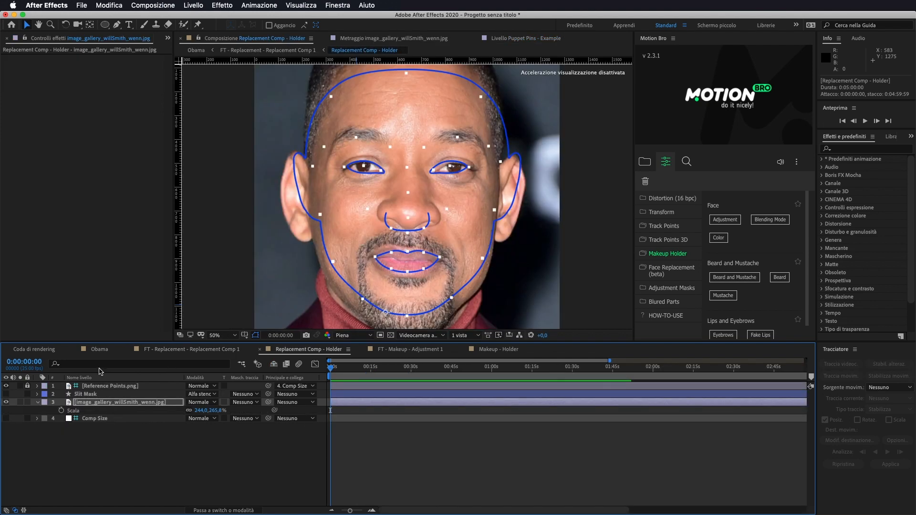
pyautogui.click(185, 350)
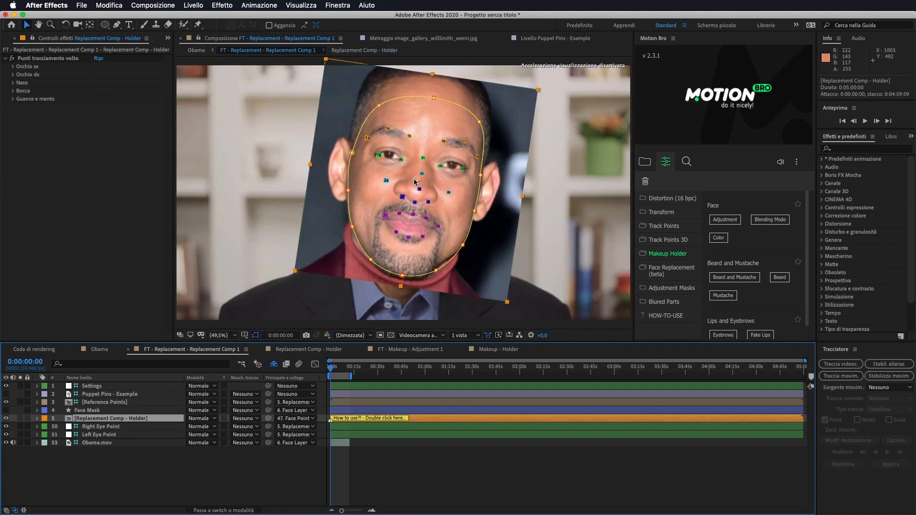
# Place puppet position pins on face points 1 to 4, from the chin up the jaw, on the Replacement Comp - Holder layer.
pyautogui.scroll(1, 415, 182)
pyautogui.scroll(2, 416, 182)
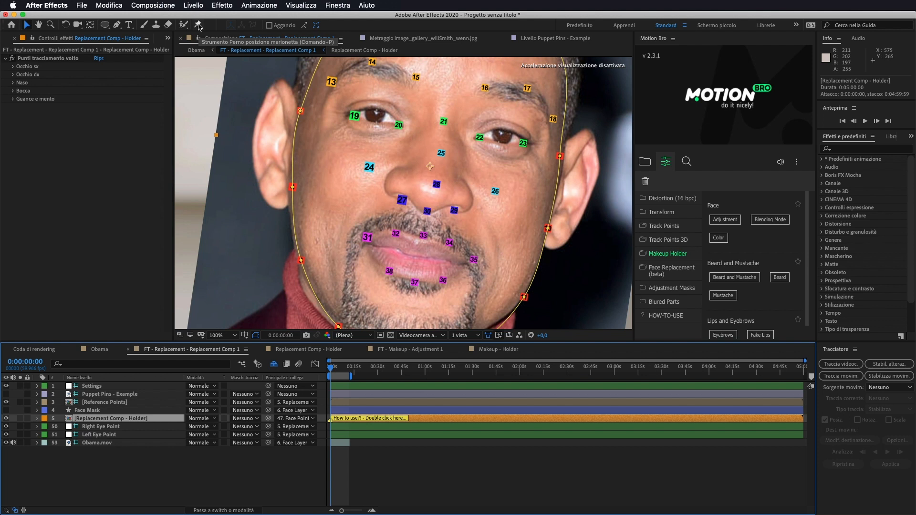
pyautogui.moveTo(400, 199); pyautogui.dragTo(406, 135)
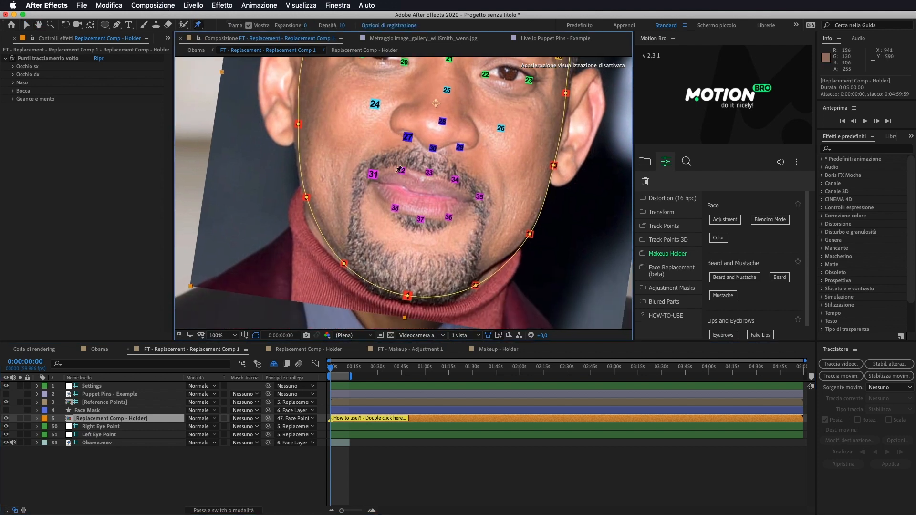
pyautogui.click(408, 293)
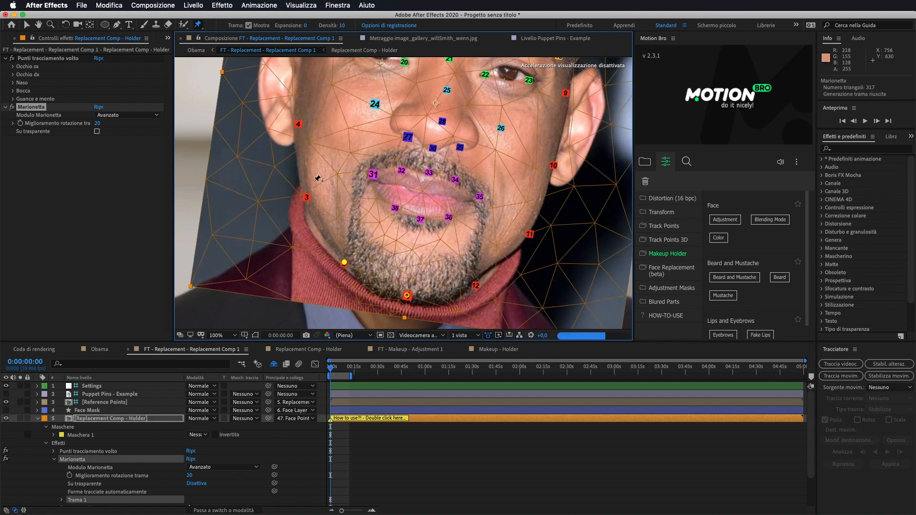
pyautogui.click(310, 194)
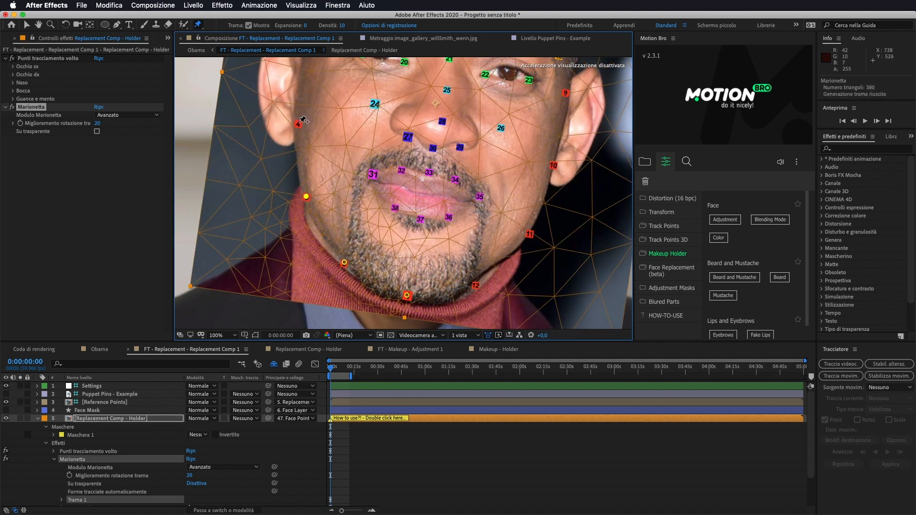
pyautogui.moveTo(331, 172); pyautogui.dragTo(305, 287)
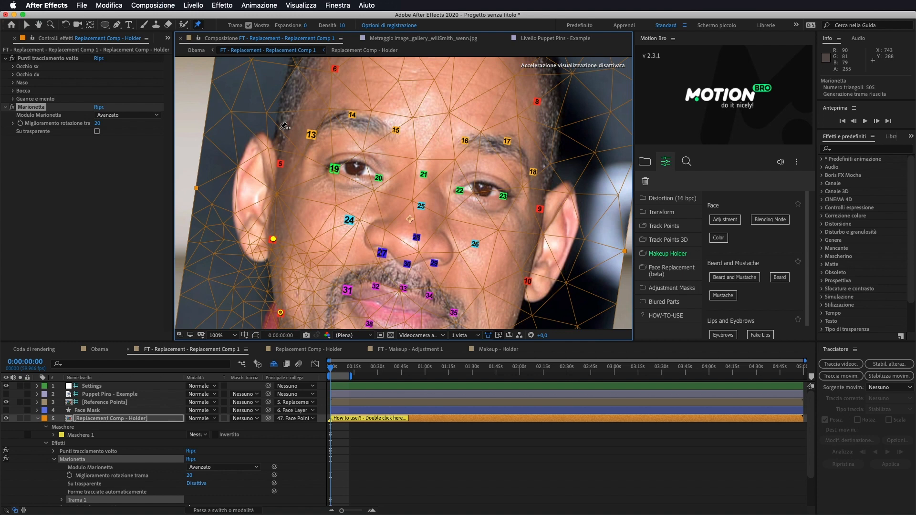
# Add puppet pins in numerical order on points 5 to 12 around the rest of the face outline.
pyautogui.click(281, 164)
pyautogui.moveTo(335, 119); pyautogui.dragTo(323, 147)
pyautogui.click(433, 80)
pyautogui.click(526, 129)
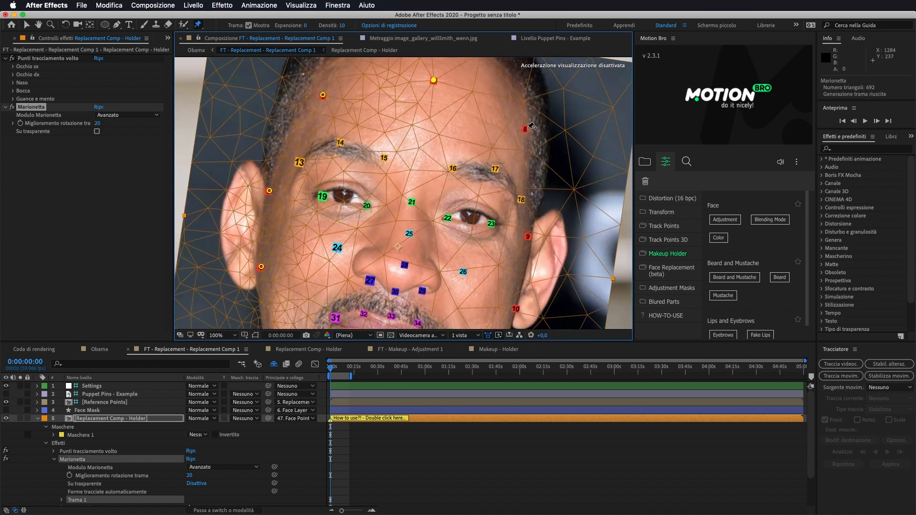
pyautogui.click(528, 236)
pyautogui.moveTo(501, 287); pyautogui.dragTo(517, 181)
pyautogui.click(507, 269)
pyautogui.click(453, 320)
# Add puppet pins in order on eyebrow points 13 to 18 and eye-line points 19 to 23.
pyautogui.moveTo(461, 169); pyautogui.dragTo(442, 220)
pyautogui.click(297, 105)
pyautogui.click(338, 85)
pyautogui.click(381, 100)
pyautogui.click(519, 141)
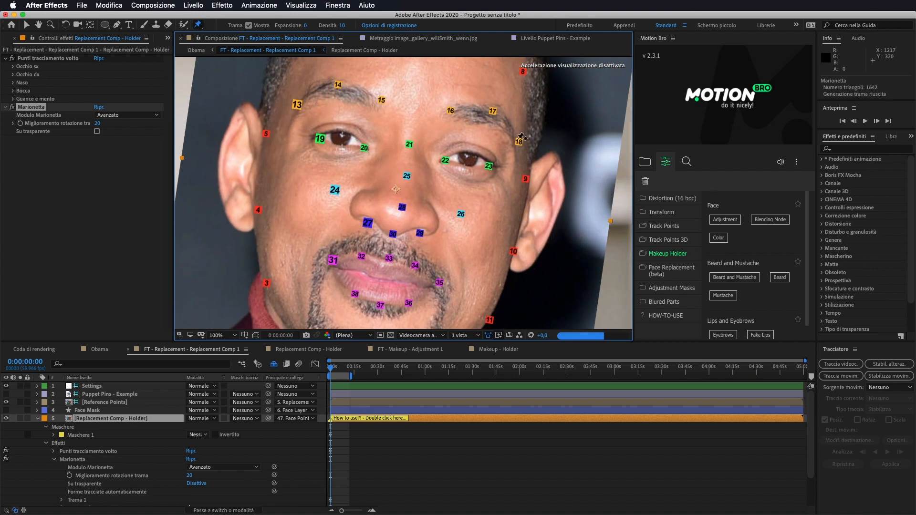
pyautogui.click(321, 139)
pyautogui.click(409, 144)
pyautogui.click(488, 166)
# Add puppet pins in order on cheek and nose-bridge points 24 to 26 and lower nose points 27 to 30.
pyautogui.click(333, 192)
pyautogui.click(406, 176)
pyautogui.click(462, 214)
pyautogui.click(366, 223)
pyautogui.click(403, 207)
pyautogui.click(393, 236)
# Add puppet pins in order on mouth points 31 to 38 and fit the composition in the viewer.
pyautogui.click(332, 260)
pyautogui.click(411, 265)
pyautogui.click(441, 283)
pyautogui.click(409, 304)
pyautogui.click(380, 305)
pyautogui.click(355, 294)
pyautogui.click(223, 336)
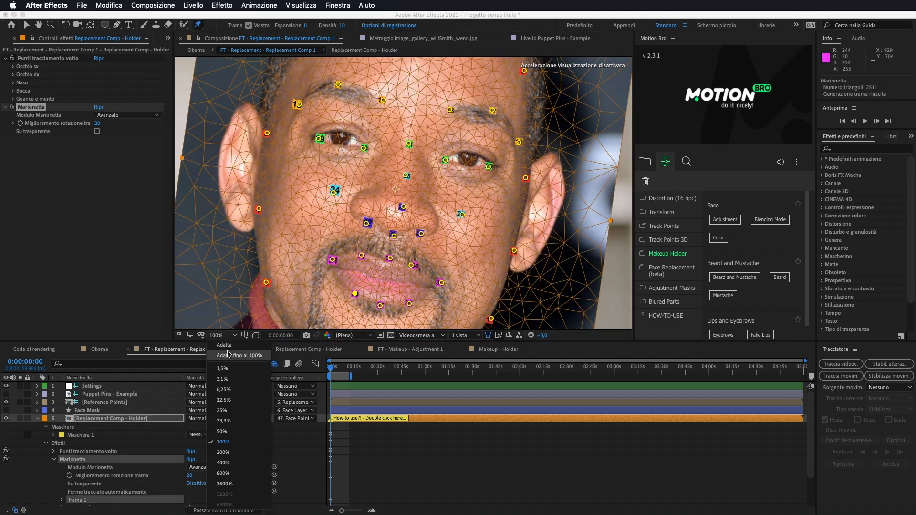
pyautogui.click(241, 355)
pyautogui.press('v')
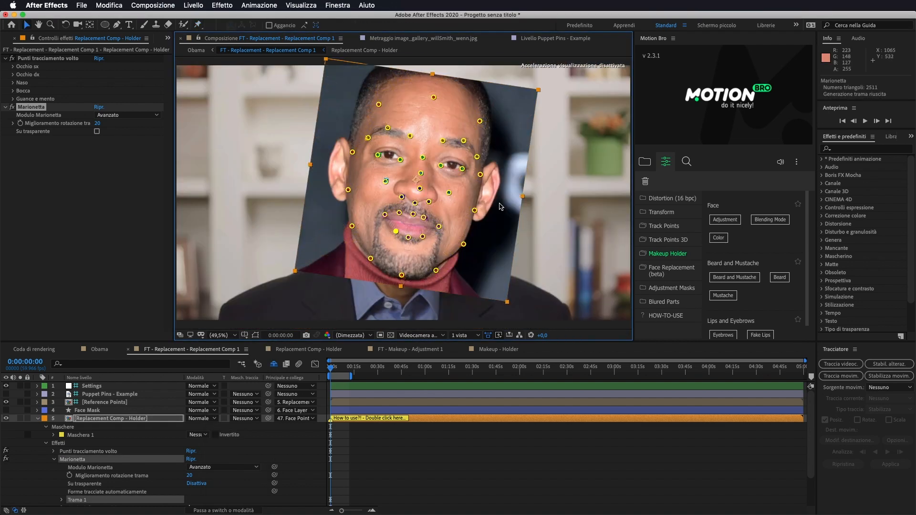
# Apply the Face Replacement (beta) RIG tool to the puppet pins and check how they follow the face on another frame.
pyautogui.click(686, 271)
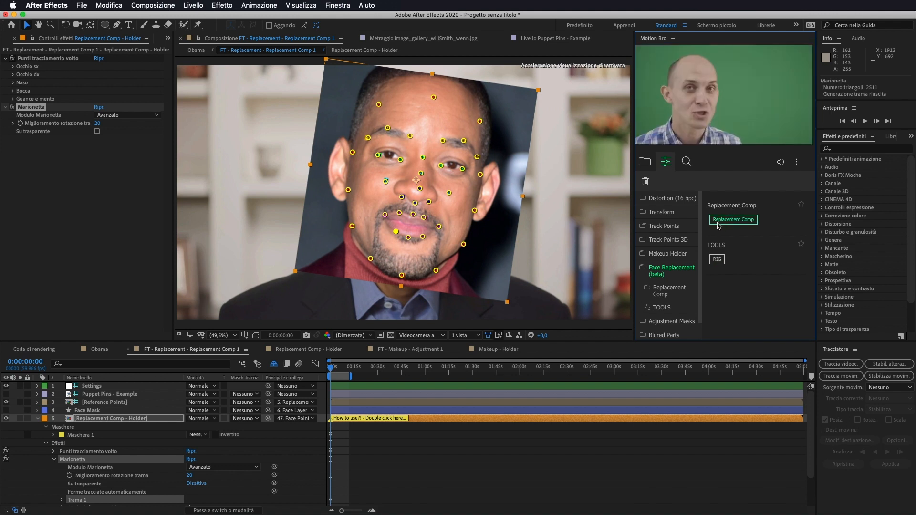
pyautogui.click(719, 263)
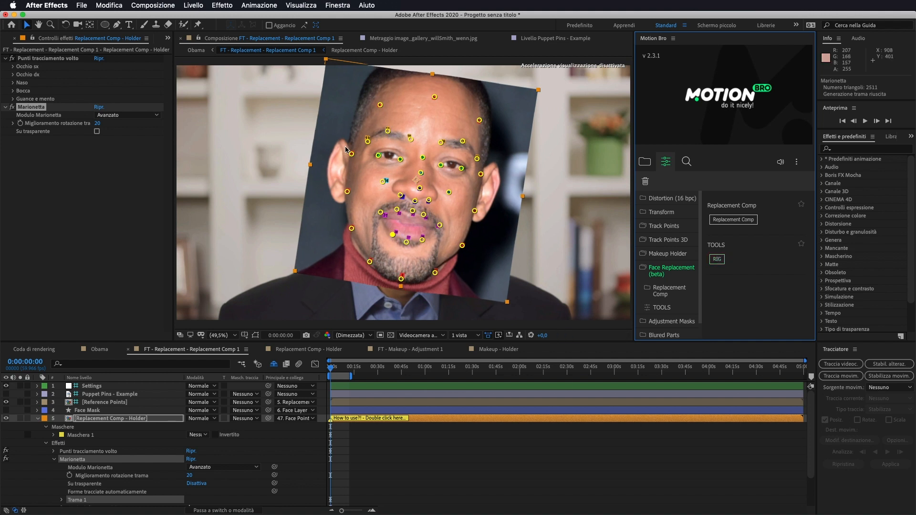
pyautogui.moveTo(332, 368); pyautogui.dragTo(336, 368)
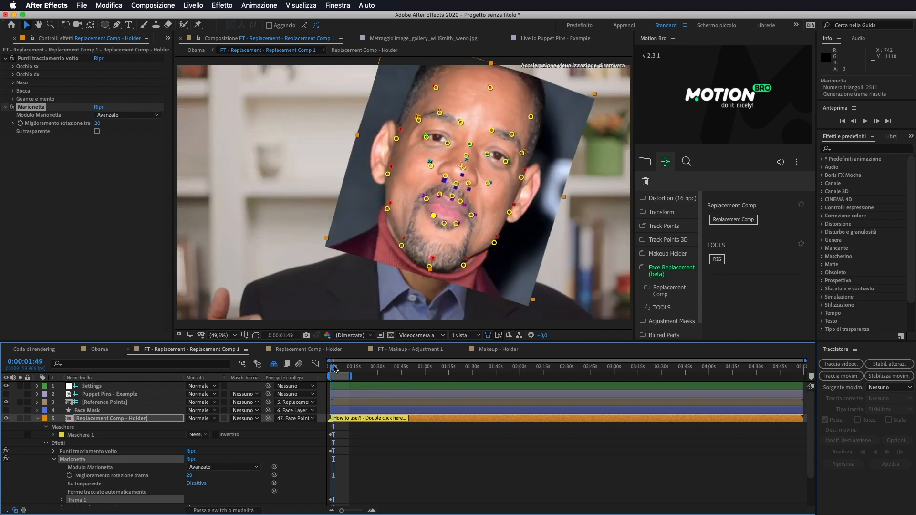
pyautogui.click(332, 370)
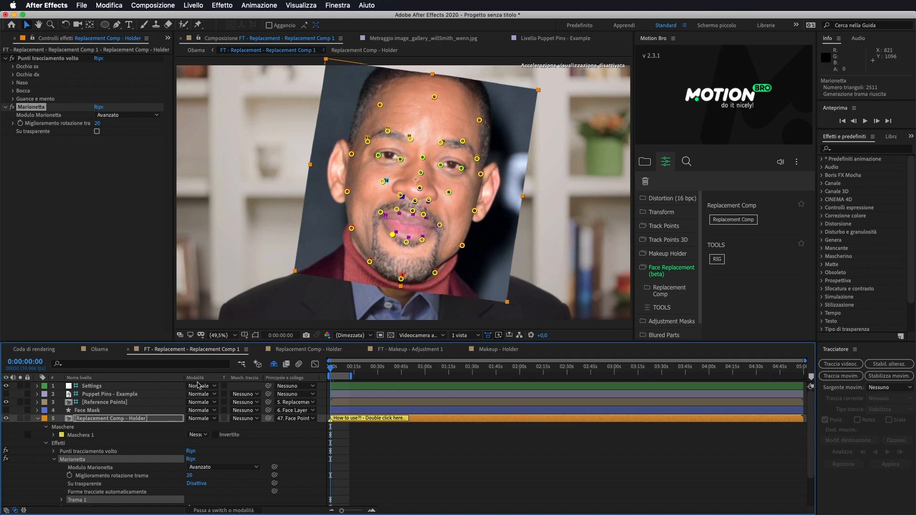
# Hide the Reference Points layer and disable the Punti tracciamento volto effect on Replacement Comp - Holder.
pyautogui.click(6, 403)
pyautogui.click(30, 59)
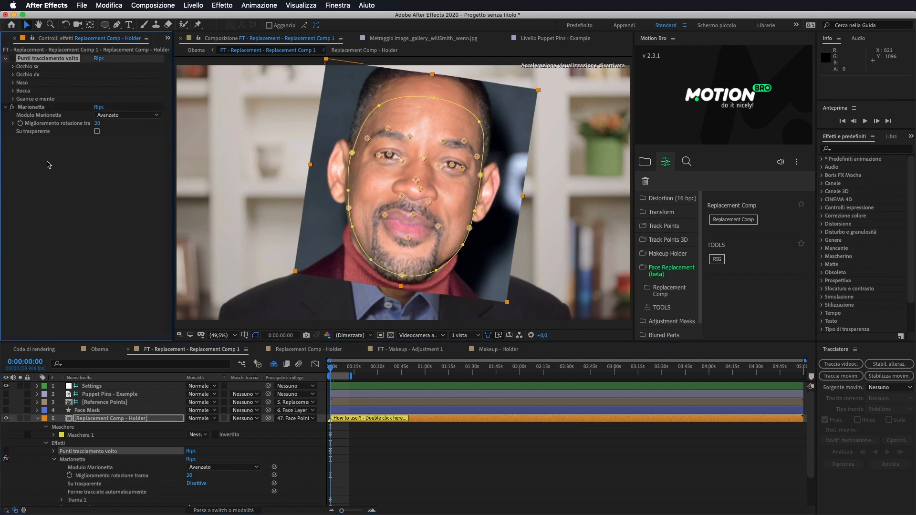
pyautogui.click(53, 185)
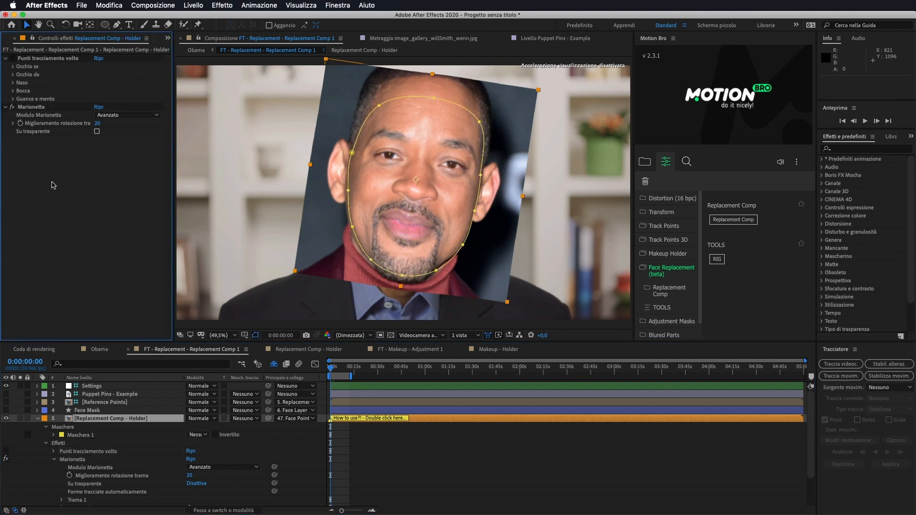
# Make the Slit Mask layer visible in Replacement Comp - Holder and return to FT - Replacement - Replacement Comp 1.
pyautogui.click(291, 350)
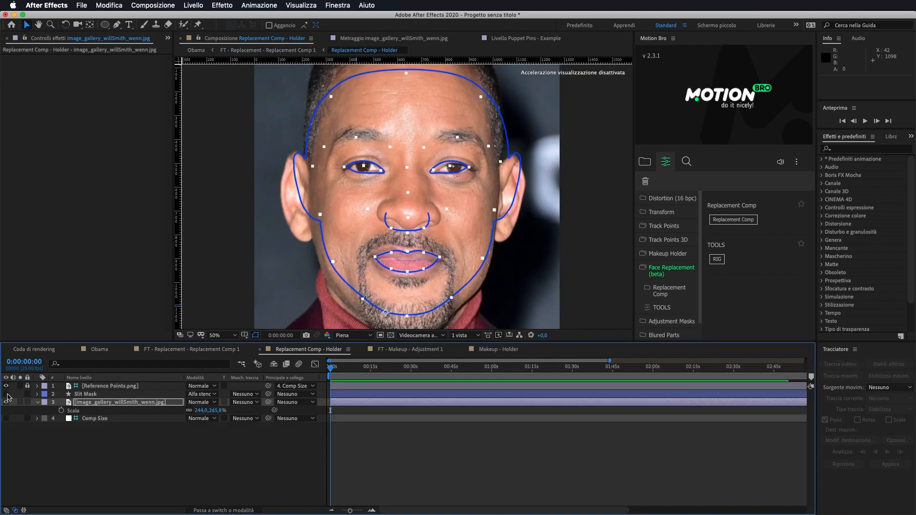
pyautogui.click(89, 394)
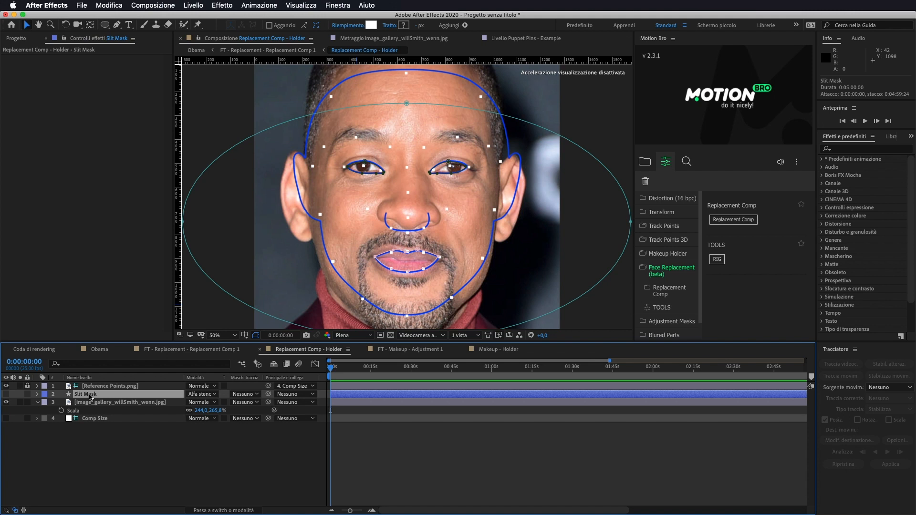
pyautogui.click(6, 394)
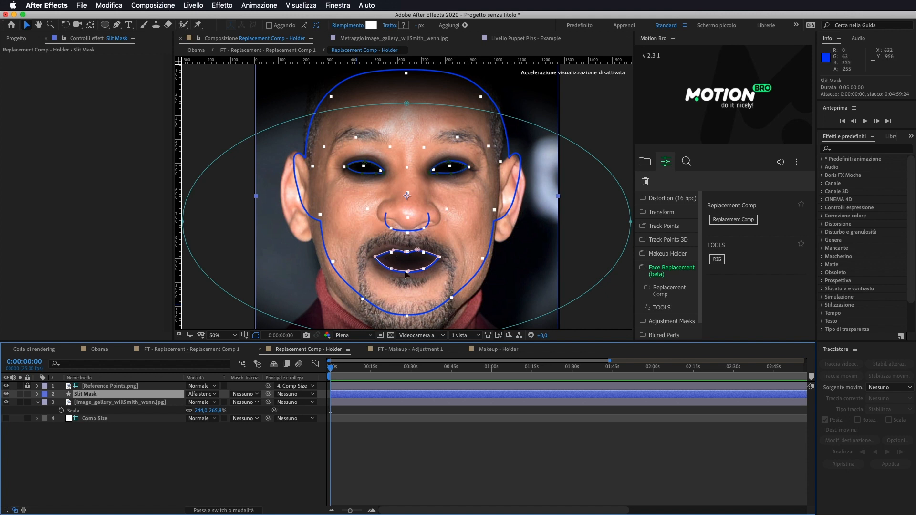
pyautogui.click(168, 349)
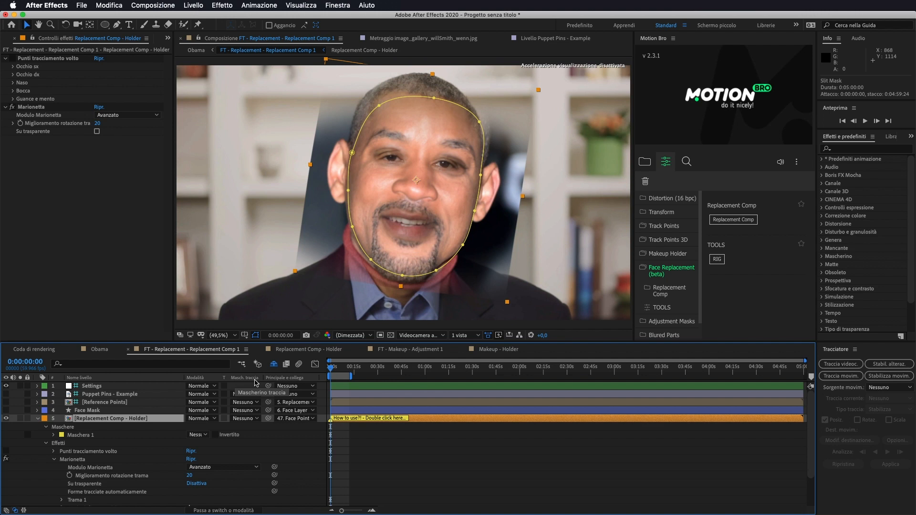
# Set the track matte of the Replacement Comp - Holder layer to Mascherino alfa "Face Mask".
pyautogui.click(220, 511)
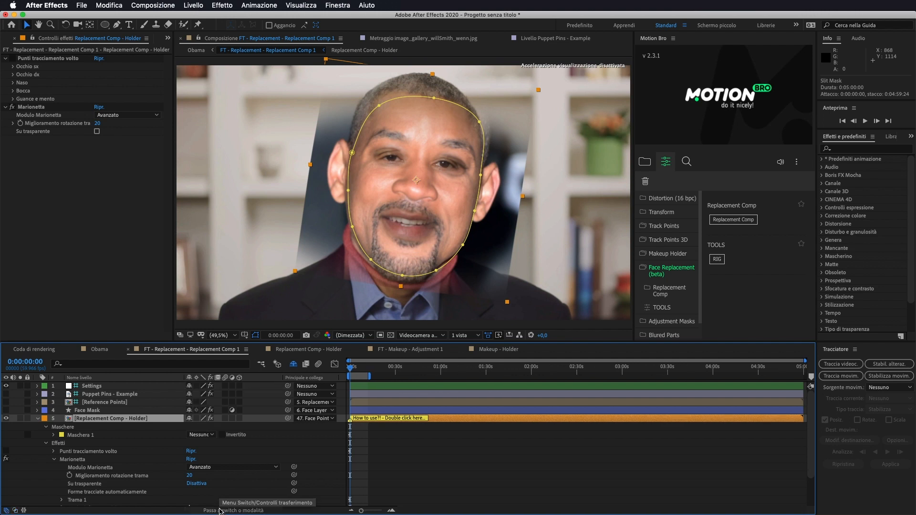
pyautogui.click(220, 510)
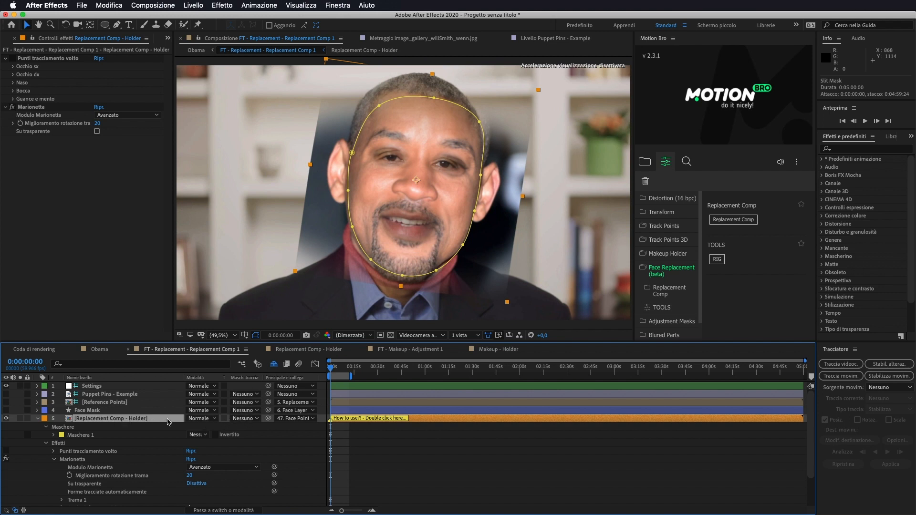
pyautogui.click(247, 419)
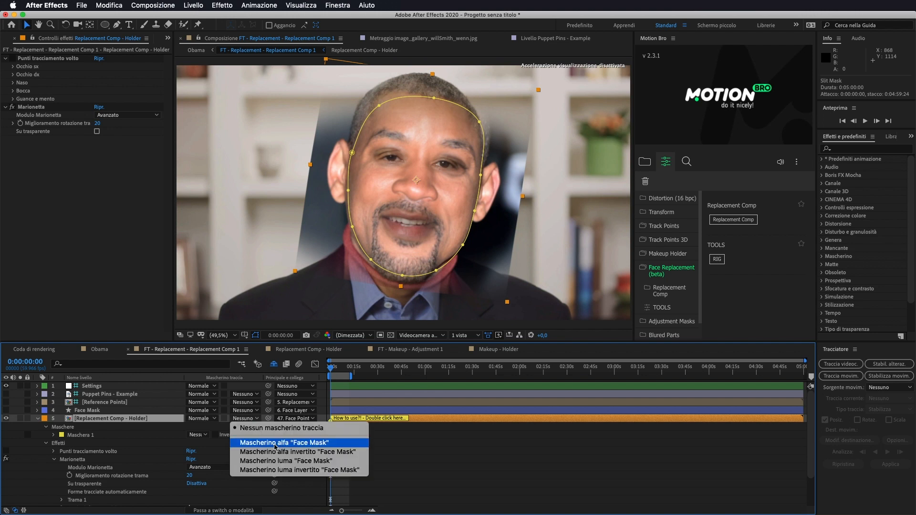
pyautogui.click(278, 443)
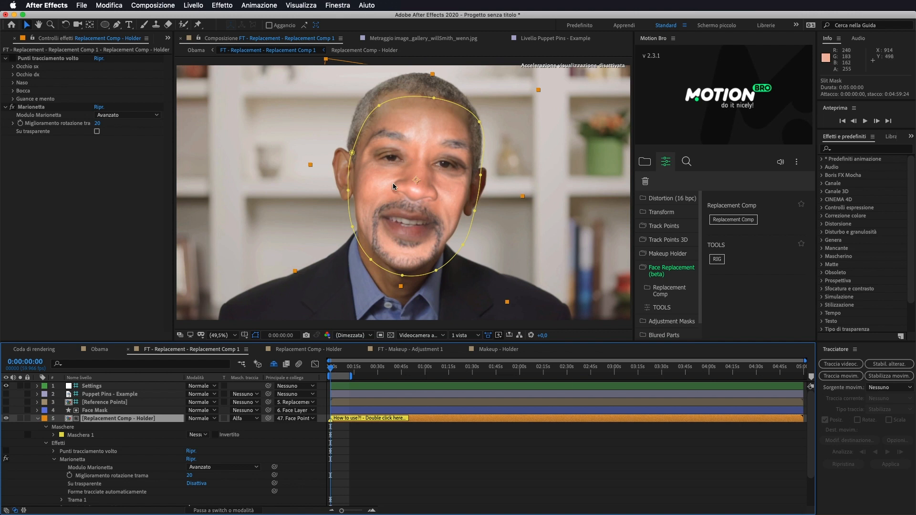
# In Replacement Comp - Holder, scale the image_gallery_willSmith_wenn.jpg layer to about 221% by 263% and nudge its position to fit the face.
pyautogui.click(302, 350)
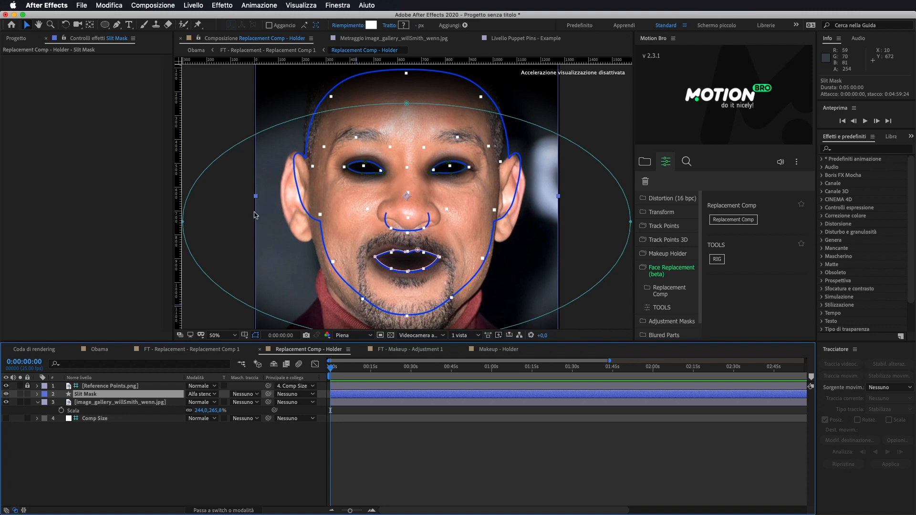
pyautogui.moveTo(258, 193); pyautogui.dragTo(262, 196)
pyautogui.hotkey('ctrl', 'z')
pyautogui.click(110, 403)
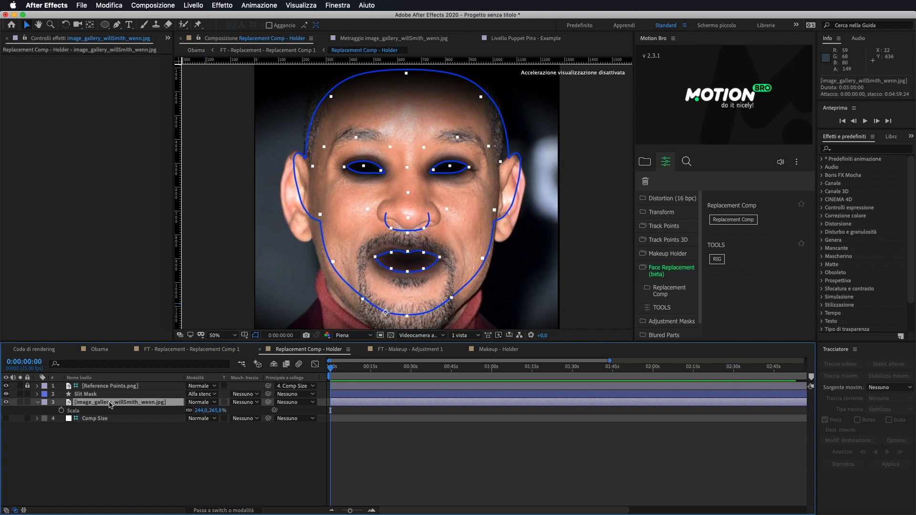
pyautogui.press(',')
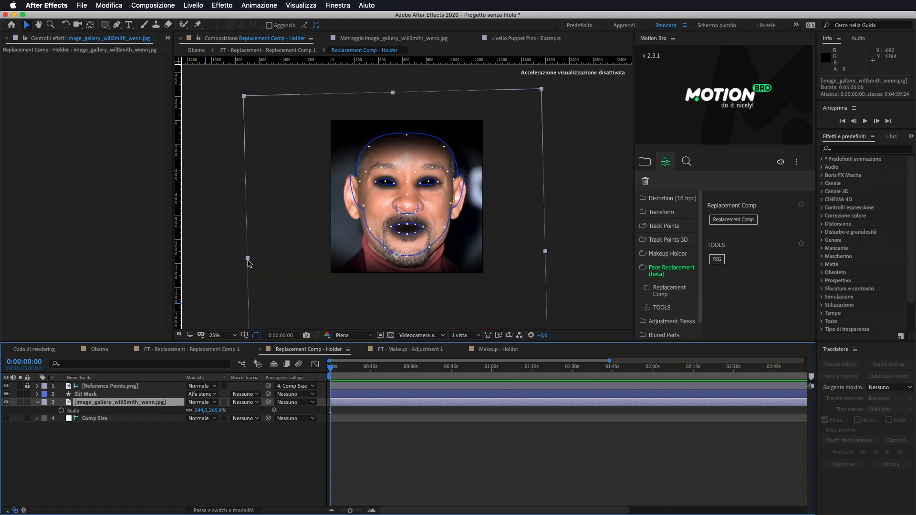
pyautogui.moveTo(247, 260); pyautogui.dragTo(260, 258)
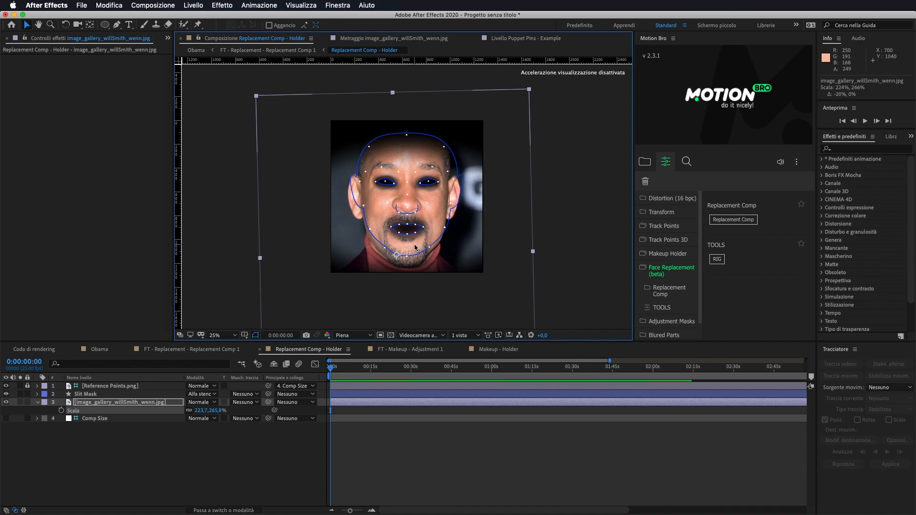
pyautogui.moveTo(393, 93); pyautogui.dragTo(393, 95)
pyautogui.moveTo(410, 155); pyautogui.dragTo(412, 154)
pyautogui.moveTo(535, 251); pyautogui.dragTo(534, 251)
# Delete the FT - Makeup - Adjustment 1 layer from the Obama composition and collapse the Obama.mov layer's properties.
pyautogui.click(170, 350)
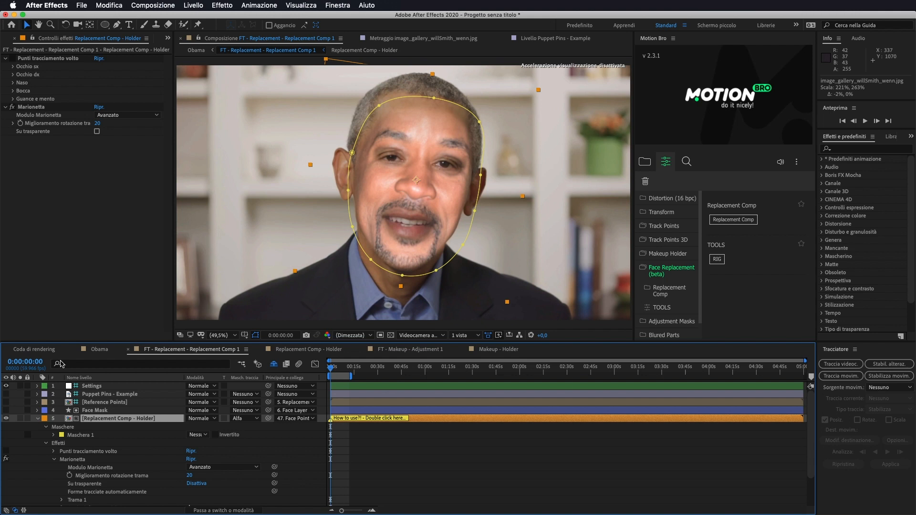
pyautogui.click(99, 350)
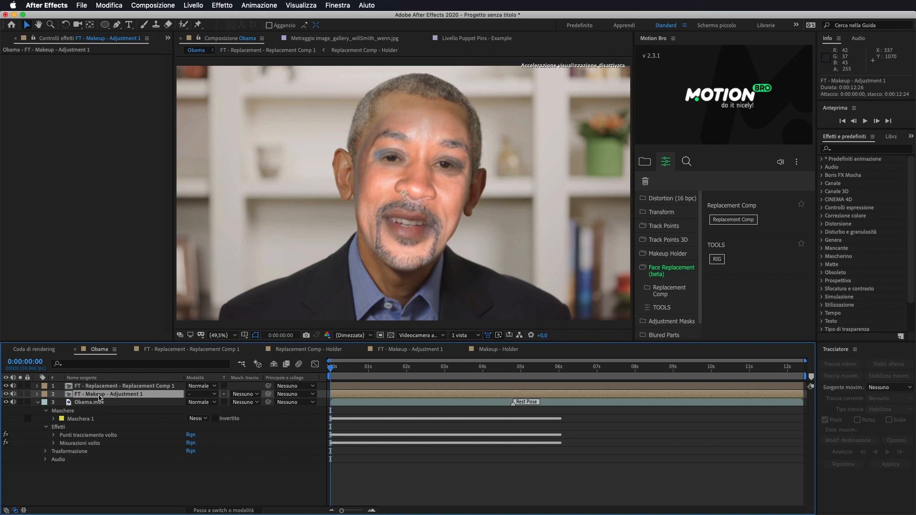
pyautogui.press('Delete')
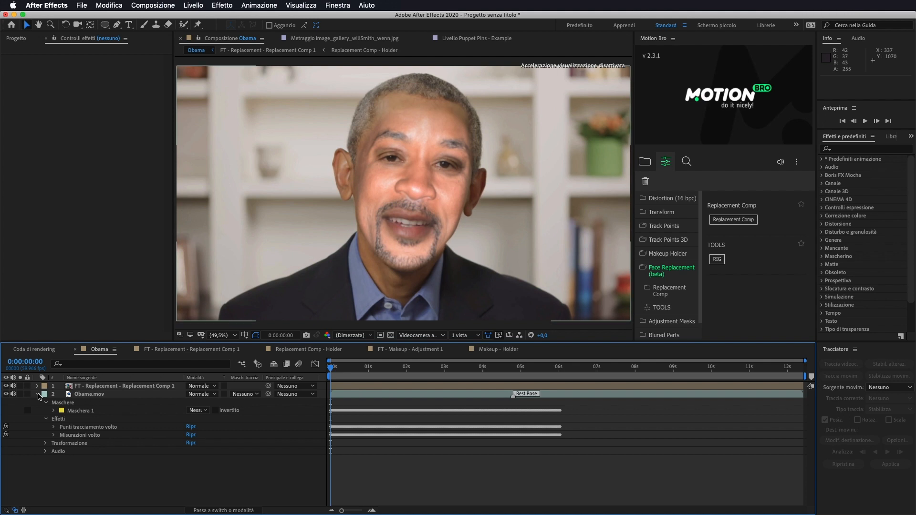
pyautogui.click(38, 394)
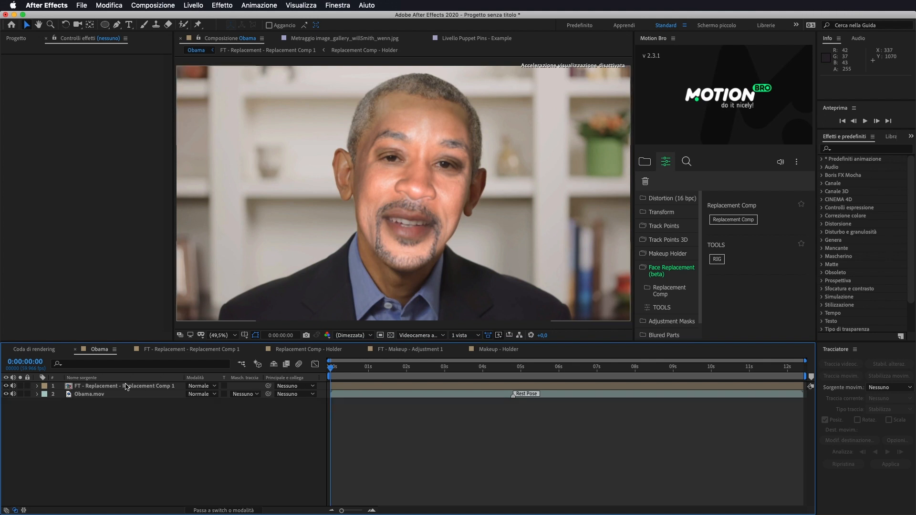
# Apply the Tinta colour correction effect to the FT - Replacement - Replacement Comp 1 layer.
pyautogui.click(126, 386)
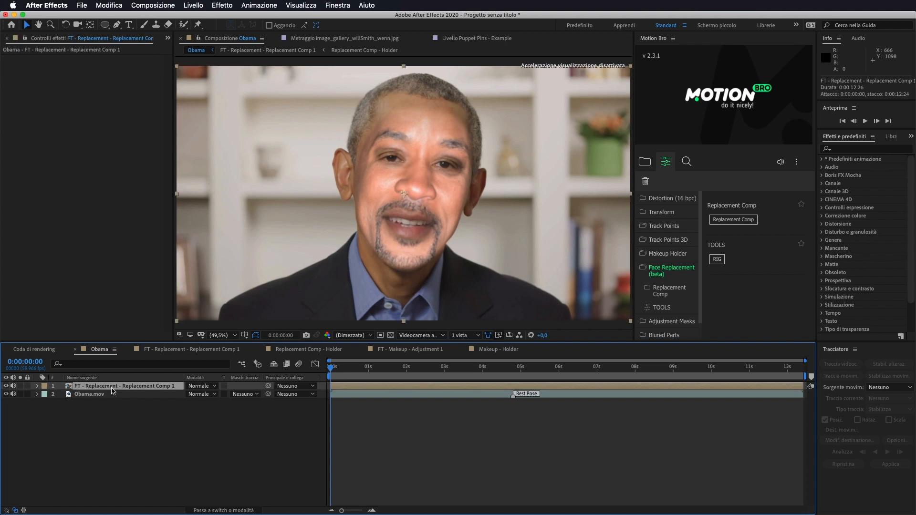
pyautogui.click(858, 149)
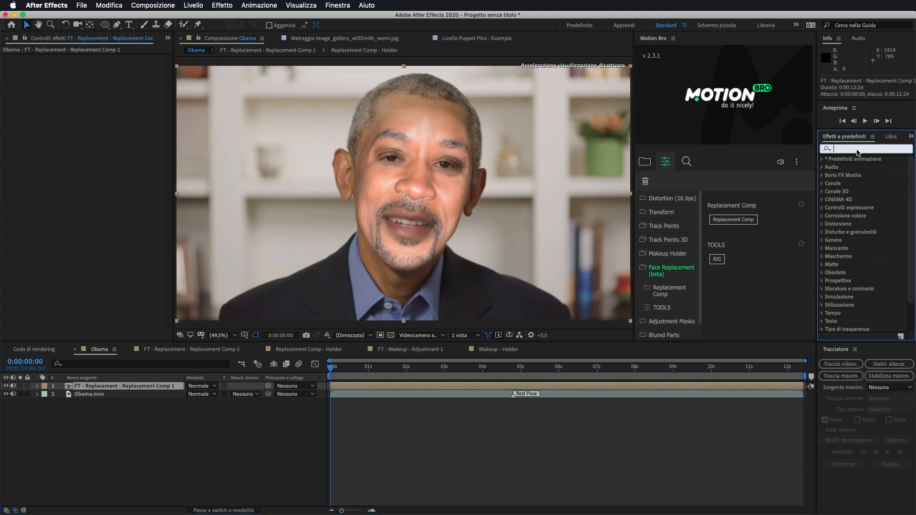
pyautogui.write('tinta')
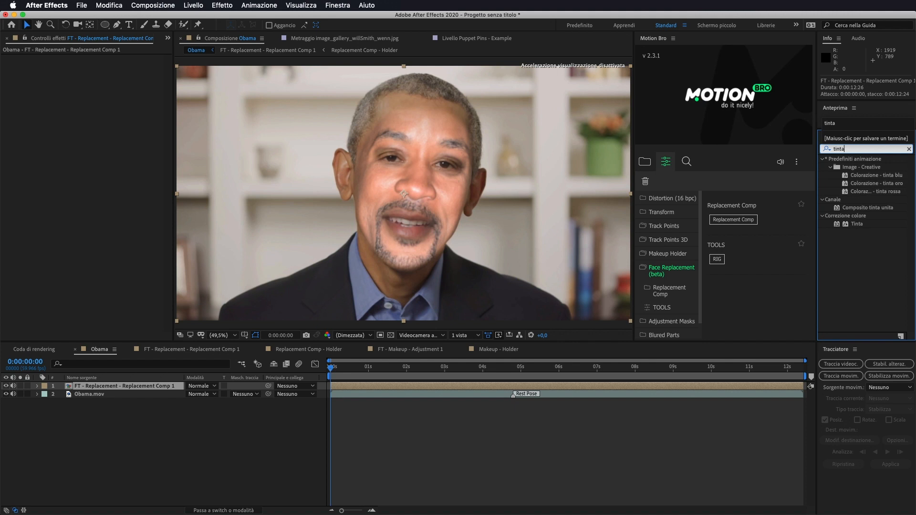
pyautogui.press('Return')
pyautogui.click(855, 224)
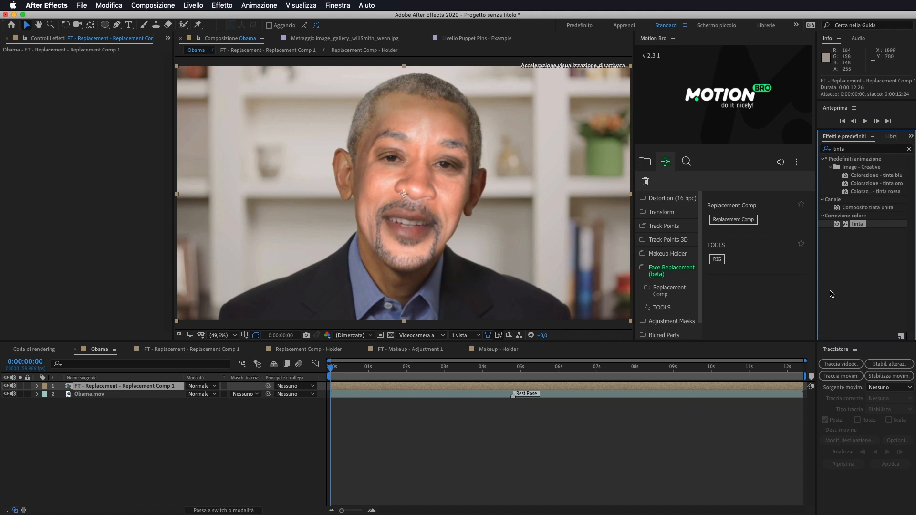
pyautogui.moveTo(858, 226); pyautogui.dragTo(100, 159)
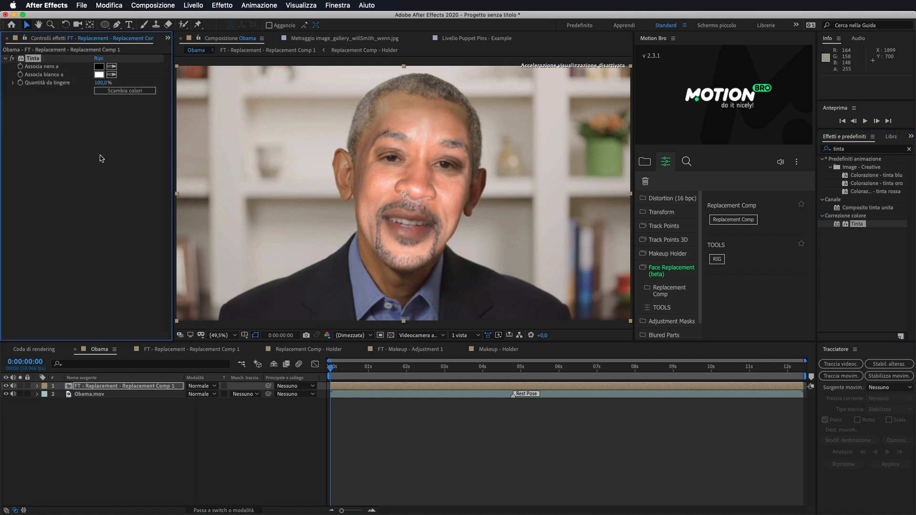
# Map Tinta's black to a dark skin tone sampled from the neck and white to forehead tone AF9279, with the tint amount at 37%.
pyautogui.click(99, 67)
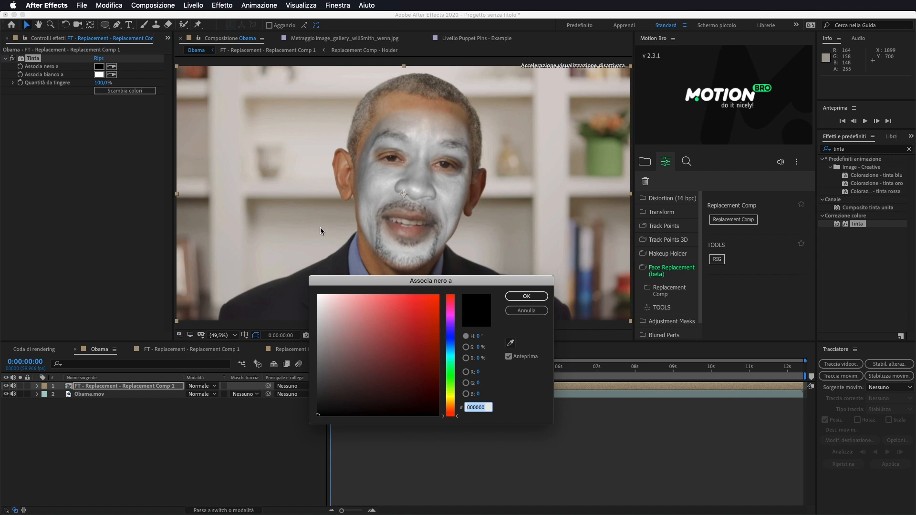
pyautogui.click(511, 343)
pyautogui.click(379, 266)
pyautogui.click(527, 296)
pyautogui.click(99, 74)
pyautogui.click(510, 343)
pyautogui.click(377, 108)
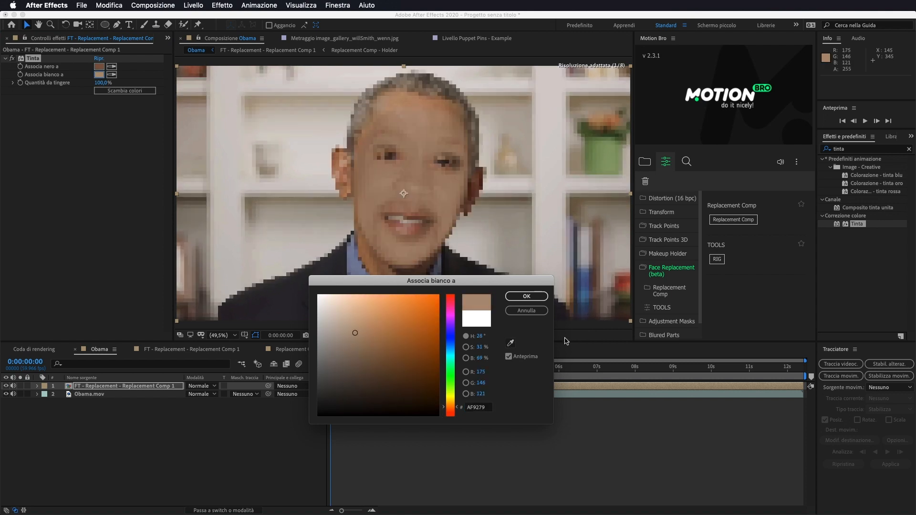
pyautogui.click(527, 296)
pyautogui.moveTo(106, 83); pyautogui.dragTo(80, 83)
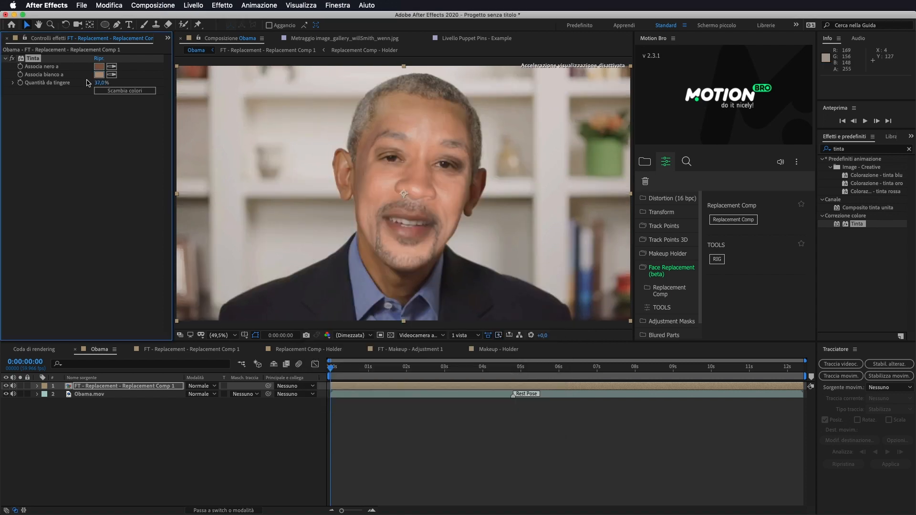
# Add the Bilanciamento colore effect to the replacement layer, with shadow red balance at 37 and shadow green balance at 18.
pyautogui.click(859, 148)
pyautogui.write('bilan')
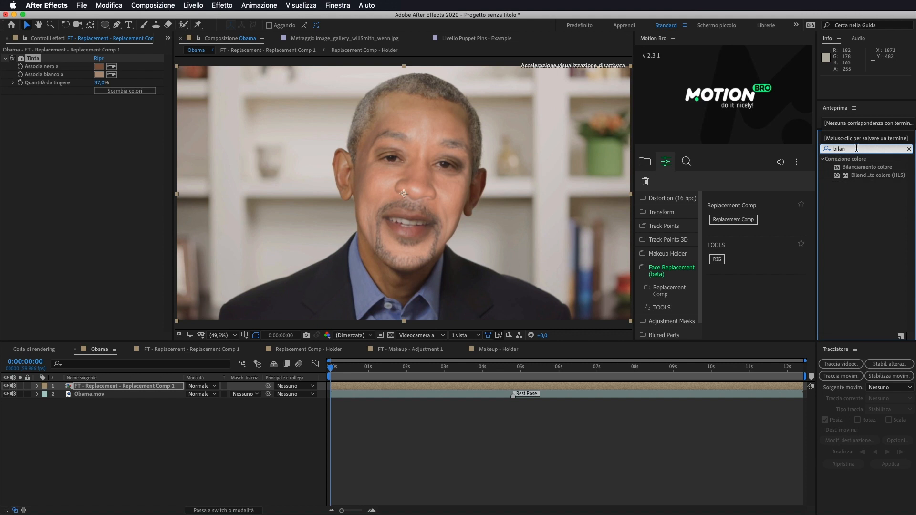
pyautogui.doubleClick(870, 167)
pyautogui.moveTo(99, 115)
pyautogui.mouseDown()
pyautogui.moveTo(117, 115)
pyautogui.moveTo(108, 107)
pyautogui.moveTo(97, 117)
pyautogui.mouseUp()
# Add the Curve effect to the replacement layer and pull the RGB curve's midpoint slightly down to darken the face.
pyautogui.click(859, 149)
pyautogui.write('curve')
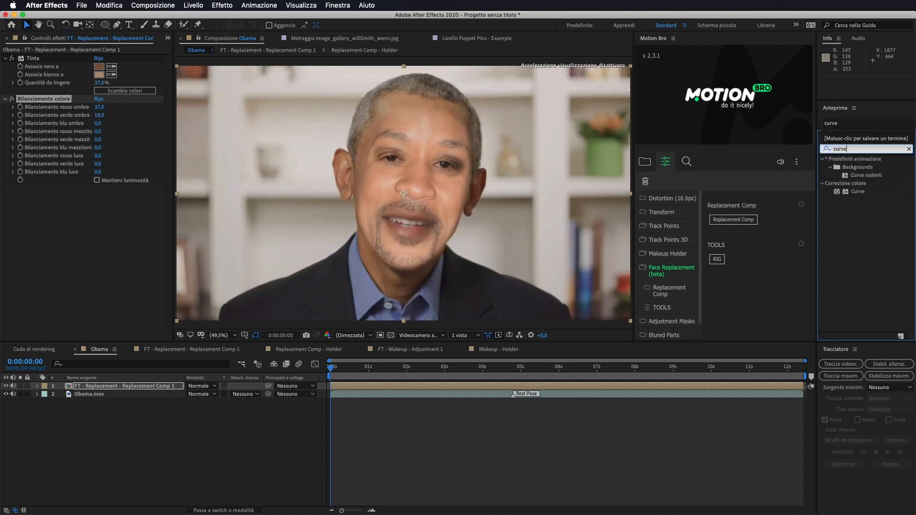
pyautogui.click(857, 191)
pyautogui.moveTo(315, 178); pyautogui.dragTo(81, 253)
pyautogui.scroll(3, 100, 122)
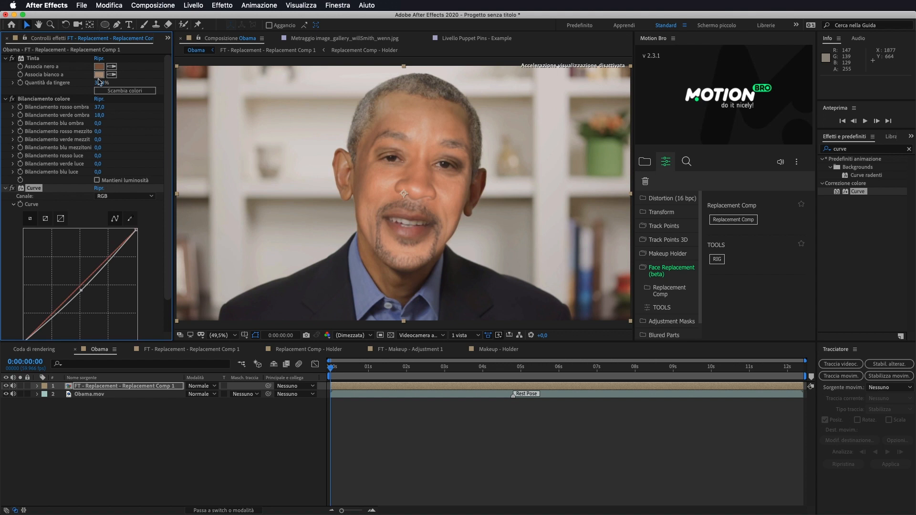
# Resample Tinta's black from a darker area of the face, set its amount to 59%, and set shadow green to 43 and blue to 17.
pyautogui.moveTo(98, 82); pyautogui.dragTo(99, 82)
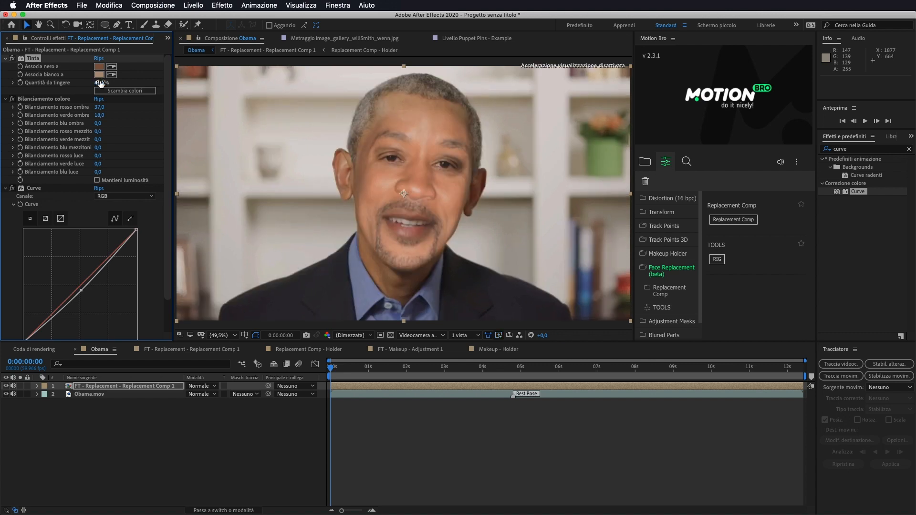
pyautogui.click(112, 67)
pyautogui.click(365, 164)
pyautogui.moveTo(99, 83); pyautogui.dragTo(108, 82)
pyautogui.moveTo(98, 115)
pyautogui.mouseDown()
pyautogui.moveTo(110, 115)
pyautogui.moveTo(107, 123)
pyautogui.mouseUp()
pyautogui.click(97, 181)
pyautogui.press('super+z')
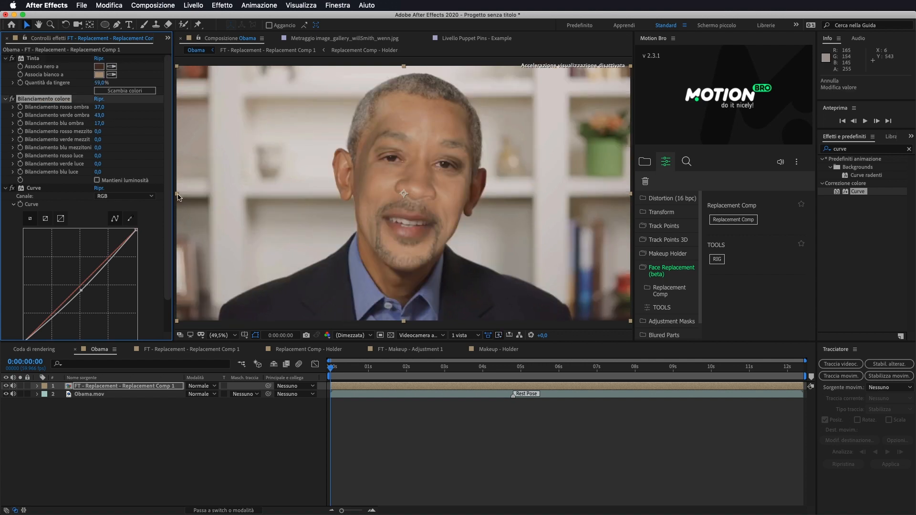
# Add an upper and a lower point to the RGB curve to shape its contrast, and set the shadow green balance to 46.
pyautogui.moveTo(101, 82); pyautogui.dragTo(99, 83)
pyautogui.moveTo(97, 273); pyautogui.dragTo(97, 268)
pyautogui.moveTo(46, 323); pyautogui.dragTo(46, 319)
pyautogui.moveTo(101, 115); pyautogui.dragTo(103, 116)
# Resample Tinta's white from the cheek, set the tint amount to 37%, and undo a trial shift of the curve's midpoint.
pyautogui.click(111, 75)
pyautogui.click(365, 182)
pyautogui.moveTo(100, 83); pyautogui.dragTo(93, 82)
pyautogui.moveTo(80, 290); pyautogui.dragTo(82, 293)
pyautogui.press('super+z')
# Set the highlight balance to red -18, green -9 and blue -26, and switch the Curve graph to pencil mode.
pyautogui.moveTo(98, 172)
pyautogui.mouseDown()
pyautogui.moveTo(86, 172)
pyautogui.moveTo(94, 164)
pyautogui.mouseUp()
pyautogui.moveTo(99, 156); pyautogui.dragTo(90, 156)
pyautogui.click(131, 219)
# Preview the Obama composition from the start and scrub to 0:00:01:30 to check how the colour-matched face follows the head.
pyautogui.click(331, 368)
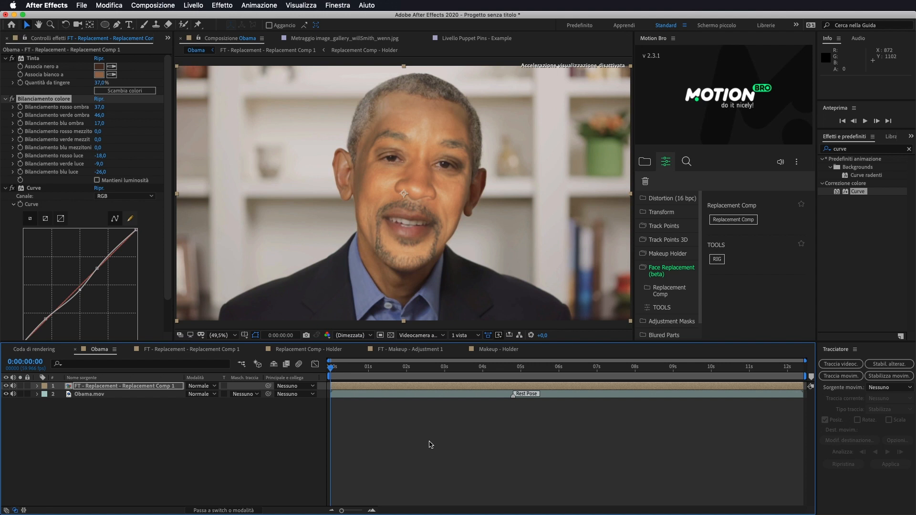
pyautogui.press('space')
pyautogui.moveTo(333, 369); pyautogui.dragTo(377, 382)
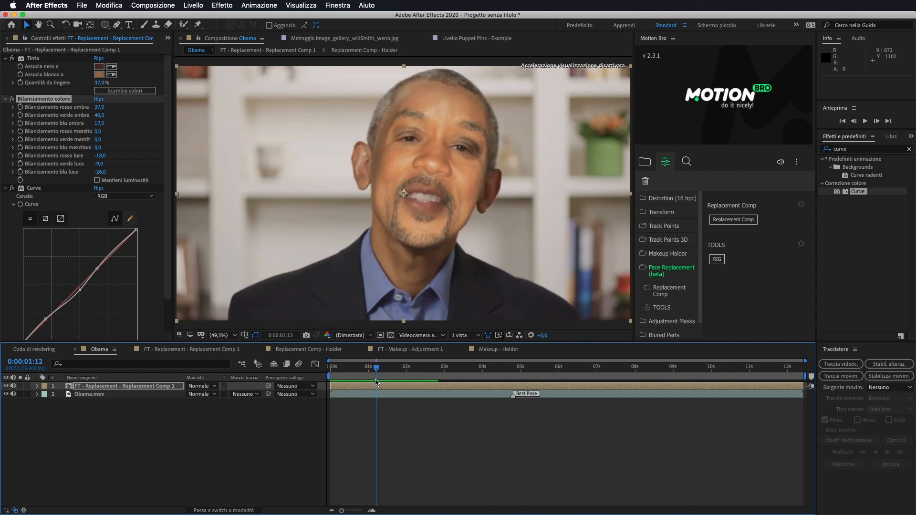
pyautogui.moveTo(377, 378)
pyautogui.mouseDown()
pyautogui.moveTo(377, 370)
pyautogui.moveTo(359, 370)
pyautogui.moveTo(388, 370)
pyautogui.mouseUp()
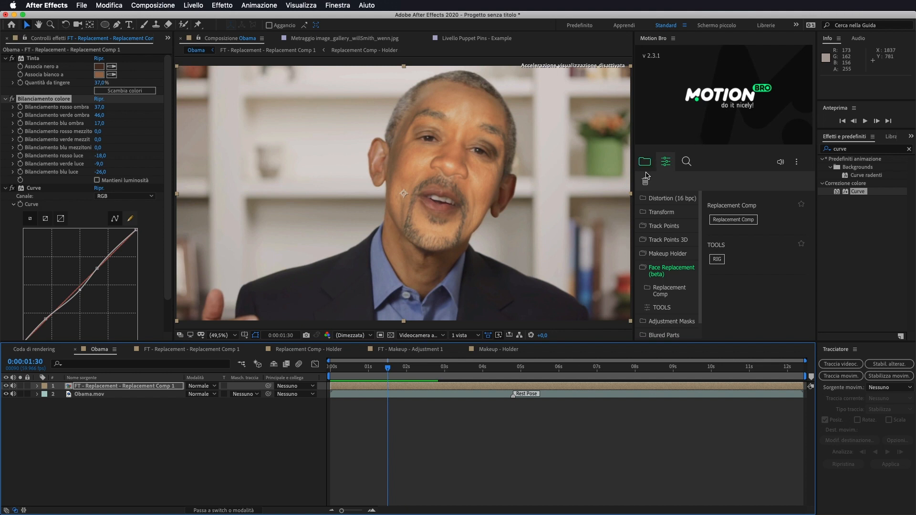
pyautogui.moveTo(661, 217)
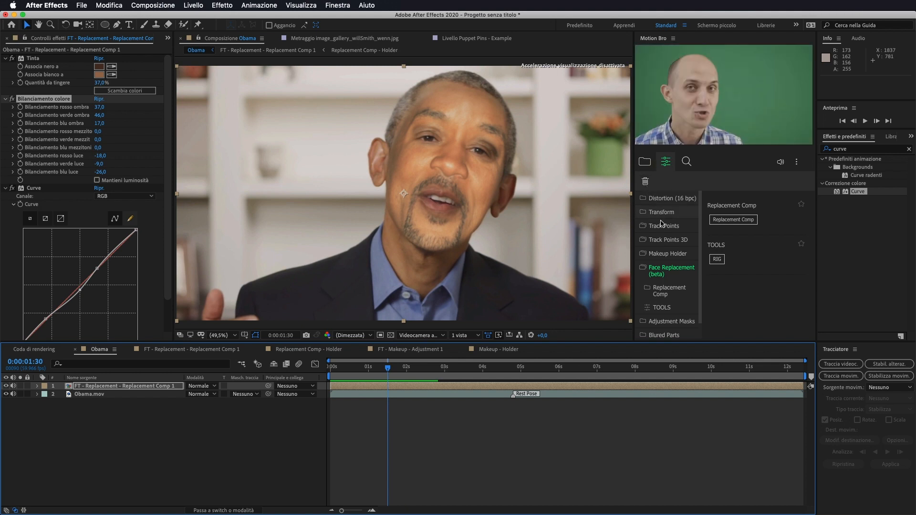